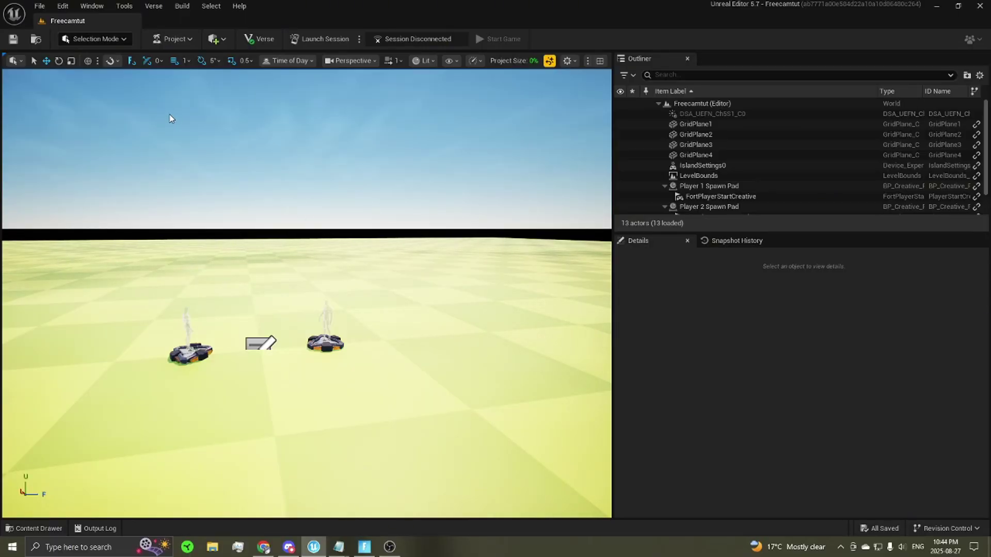
Step: Create an empty Verse script named freecam_spectator_system in the Freecamtut project
{"action": "left_click", "coordinate": [158, 4]}
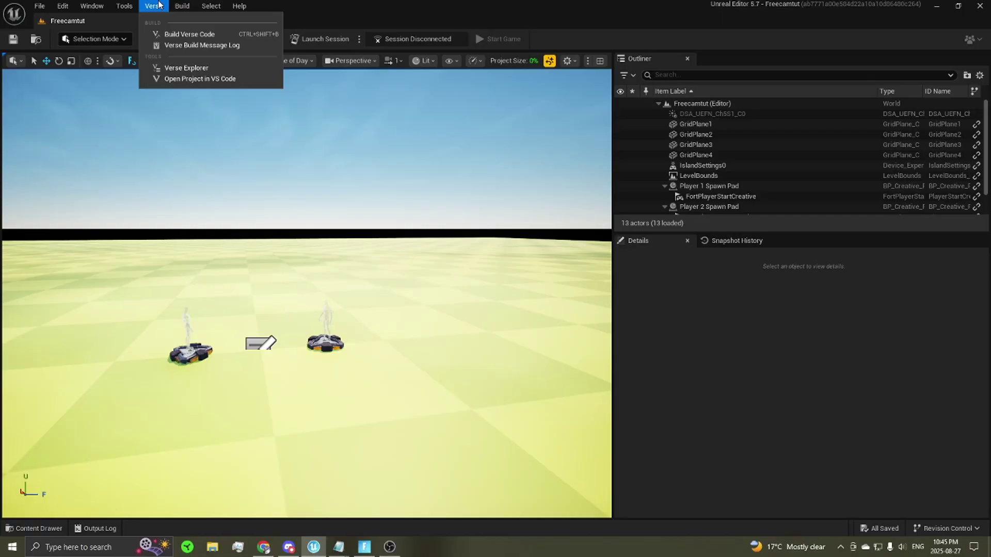
{"action": "left_click", "coordinate": [189, 72]}
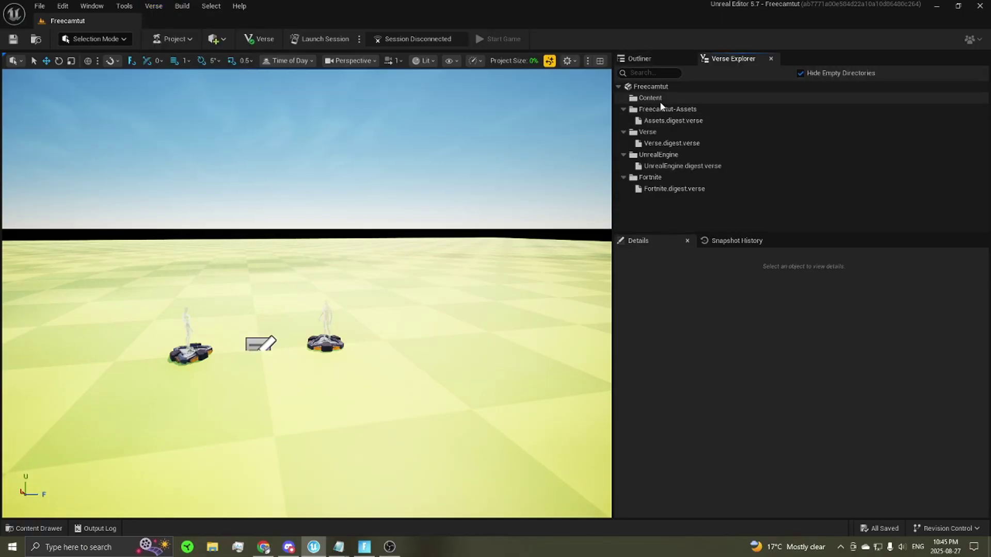
{"action": "right_click", "coordinate": [658, 87]}
{"action": "left_click", "coordinate": [717, 114]}
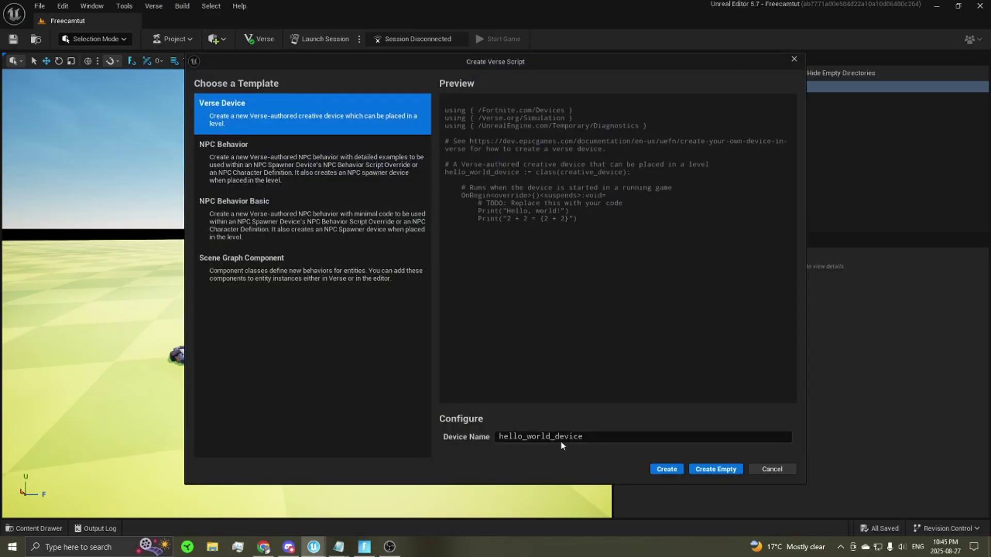
{"action": "double_click", "coordinate": [569, 437]}
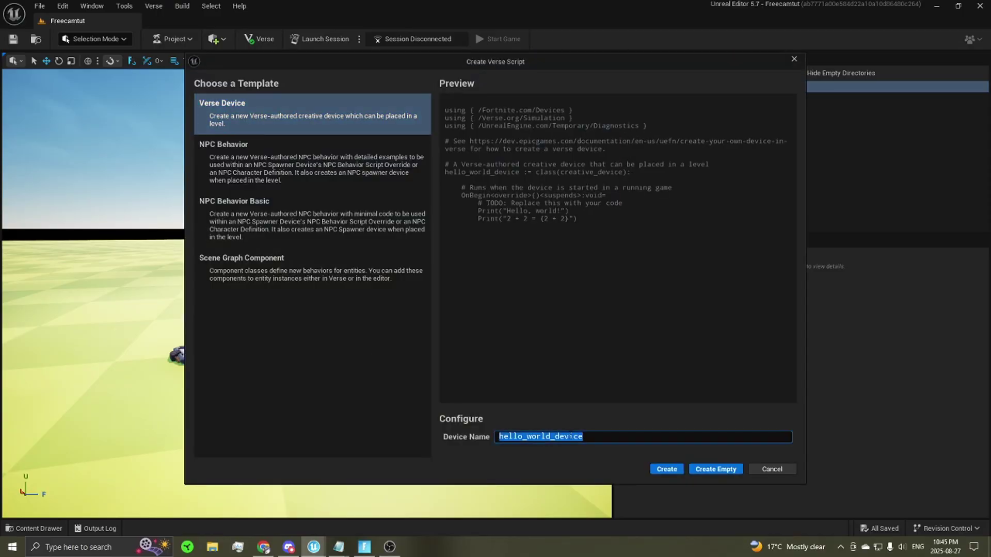
{"action": "type", "text": "freecam_spectator_system"}
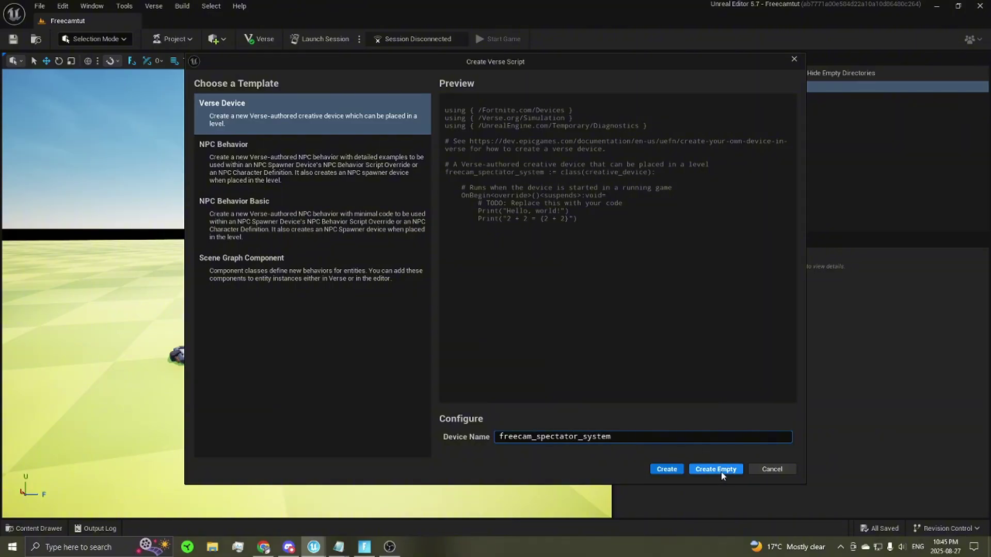
{"action": "left_click", "coordinate": [721, 471]}
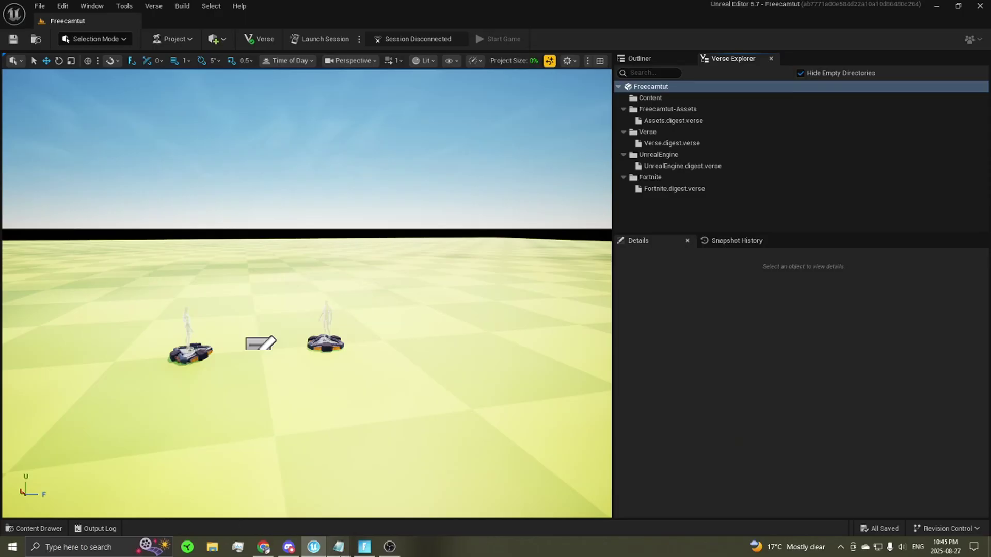
Step: Switch to Notepad and copy the entire code from freecam_spectator_device.txt
{"action": "mouse_move", "coordinate": [339, 547]}
{"action": "left_click", "coordinate": [382, 503]}
{"action": "left_click_drag", "start_coordinate": [332, 84], "coordinate": [491, 102]}
{"action": "key", "text": "ctrl+a"}
{"action": "left_click", "coordinate": [542, 331]}
{"action": "scroll", "coordinate": [542, 332], "scroll_direction": "up", "scroll_amount": 15}
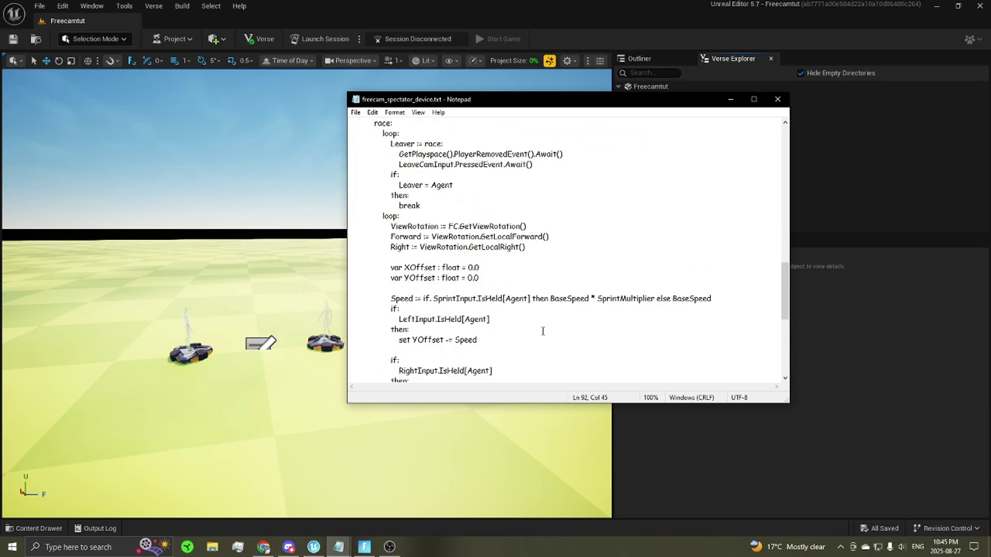
{"action": "key", "text": "ctrl+a"}
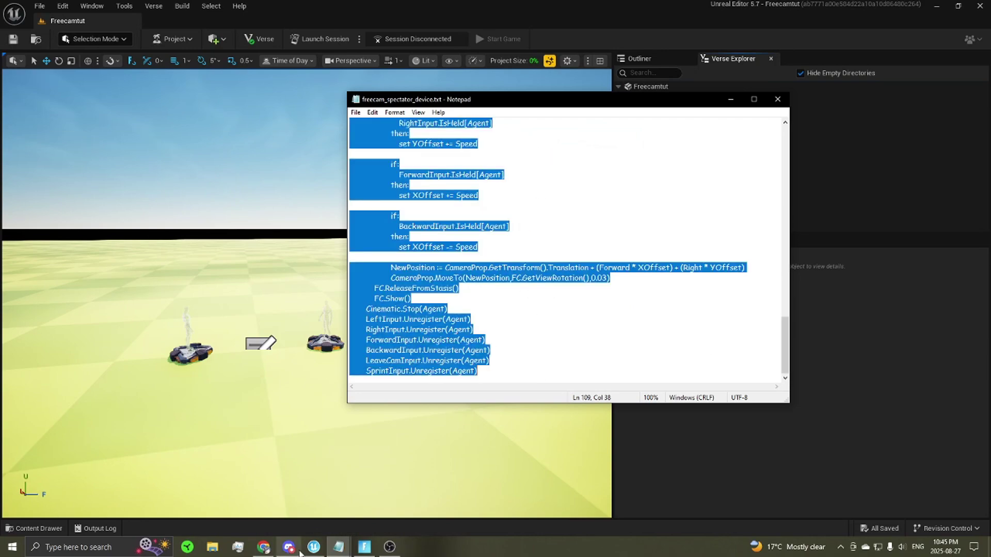
Step: Return to Unreal Editor and open the Verse project in VS Code
{"action": "left_click", "coordinate": [156, 5]}
{"action": "left_click", "coordinate": [149, 6]}
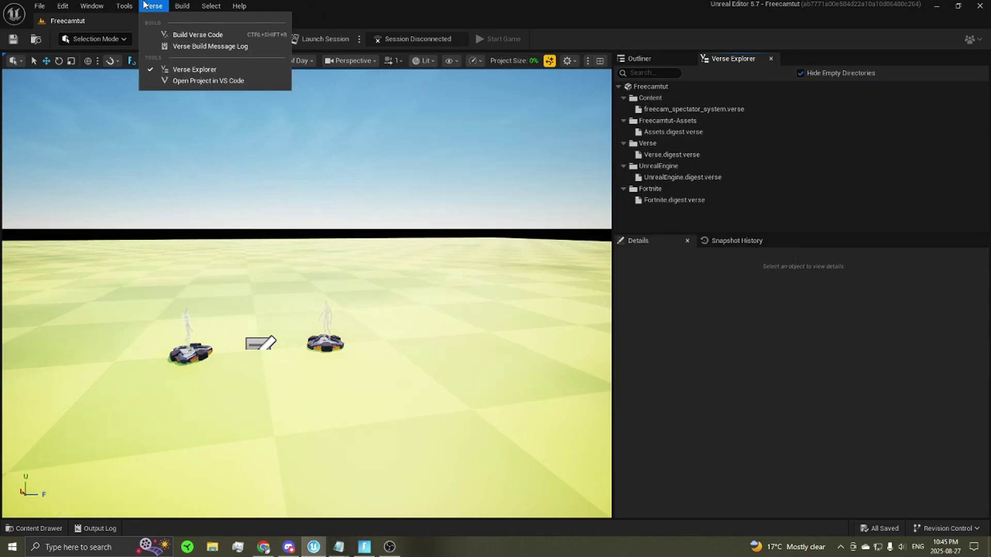
{"action": "left_click", "coordinate": [201, 87]}
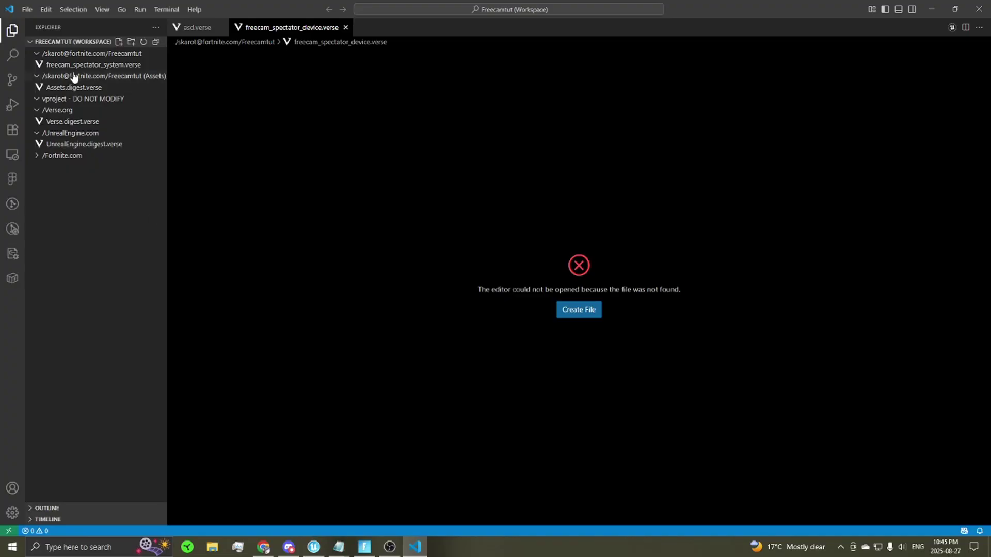
Step: Replace the placeholder comment in freecam_spectator_system.verse with the copied freecam code and close VS Code
{"action": "left_click", "coordinate": [61, 64]}
{"action": "double_click", "coordinate": [345, 52]}
{"action": "key", "text": "ctrl+a"}
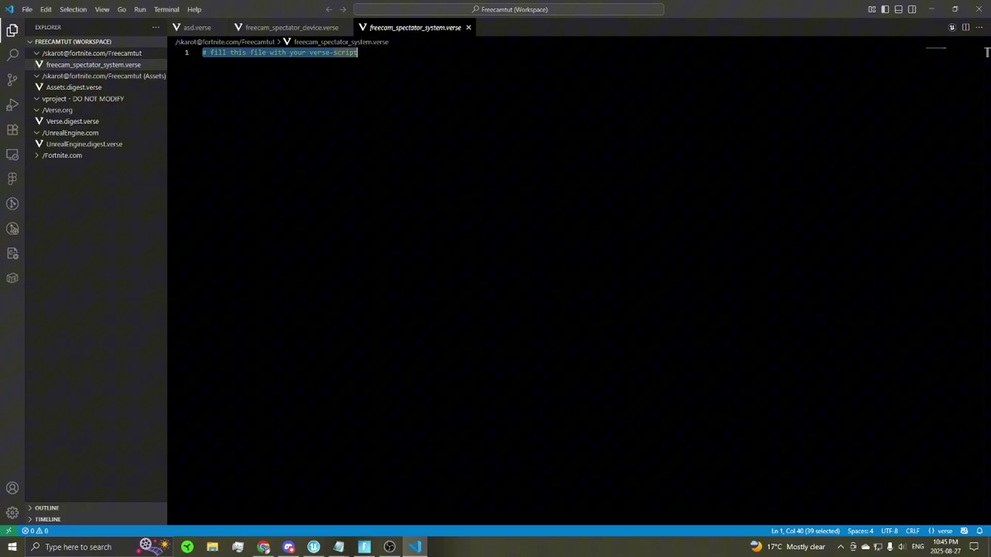
{"action": "key", "text": "ctrl+v"}
{"action": "left_click", "coordinate": [203, 217]}
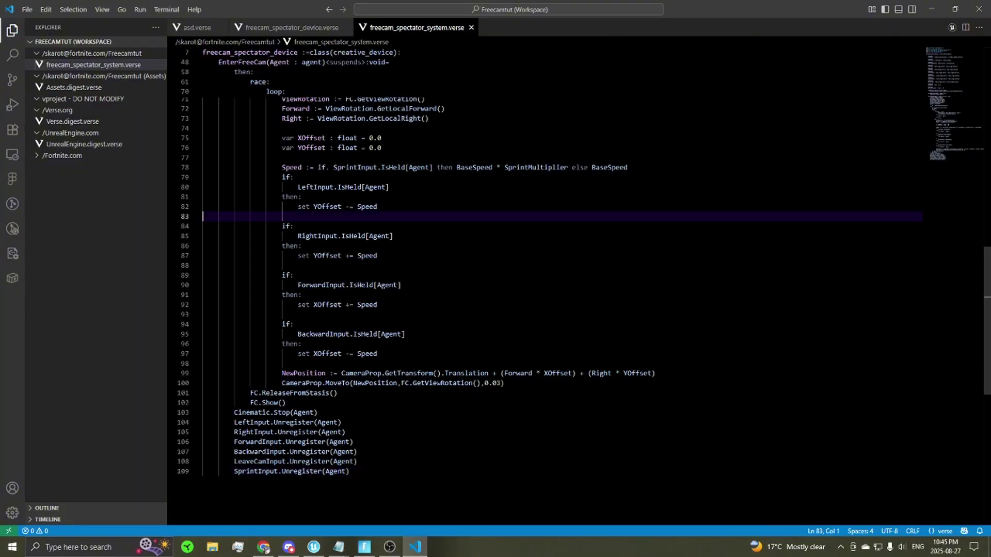
{"action": "left_click", "coordinate": [979, 8]}
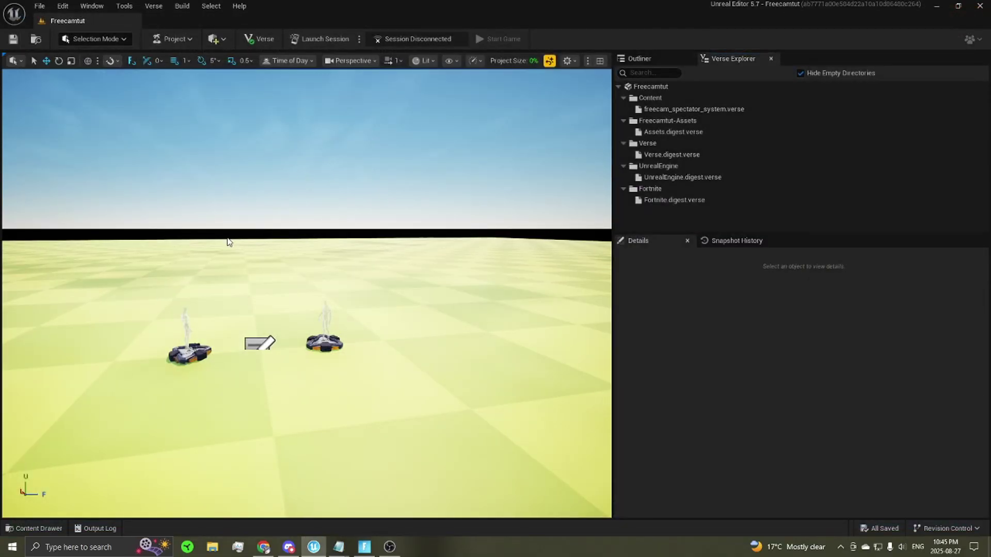
Step: Build the project's Verse code
{"action": "right_click_drag", "start_coordinate": [228, 243], "coordinate": [249, 239]}
{"action": "left_click", "coordinate": [148, 10]}
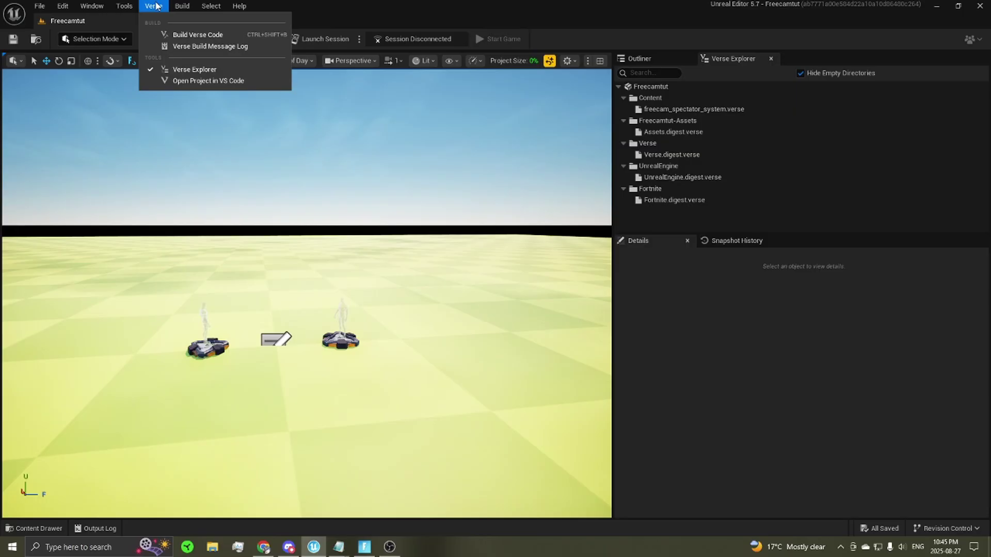
{"action": "left_click", "coordinate": [197, 34]}
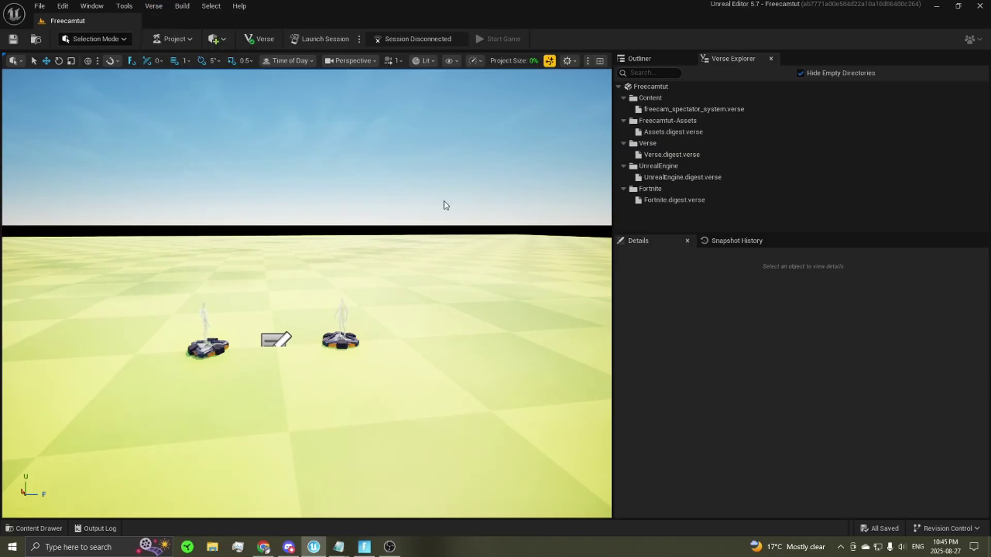
Step: Place the freecam_spectator_device from the Freecamtut Content folder in the level beside the player spawn pads
{"action": "right_click_drag", "start_coordinate": [217, 206], "coordinate": [327, 216]}
{"action": "key", "text": "ctrl+space"}
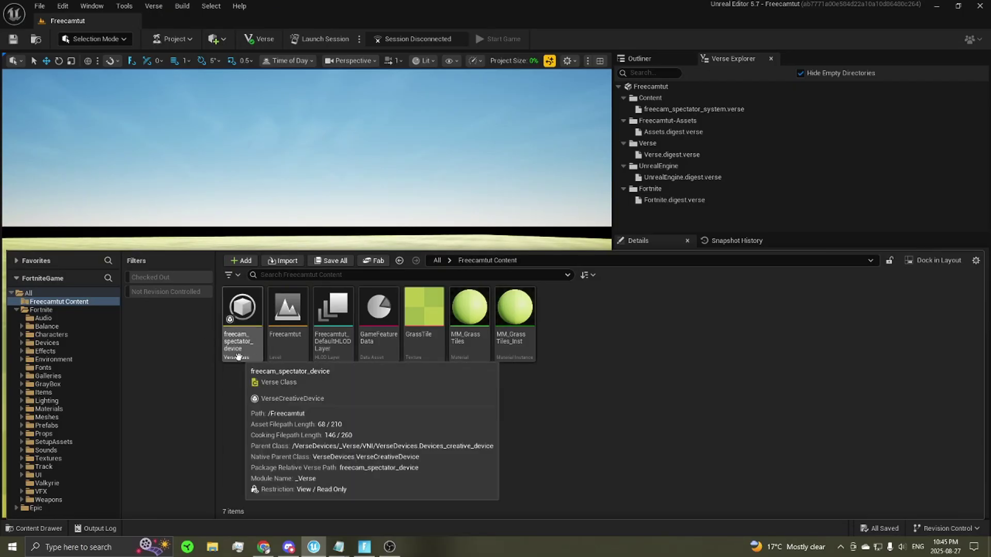
{"action": "left_click_drag", "start_coordinate": [238, 356], "coordinate": [233, 302]}
{"action": "left_click", "coordinate": [340, 206]}
{"action": "right_click_drag", "start_coordinate": [339, 205], "coordinate": [349, 247]}
{"action": "key", "text": "w"}
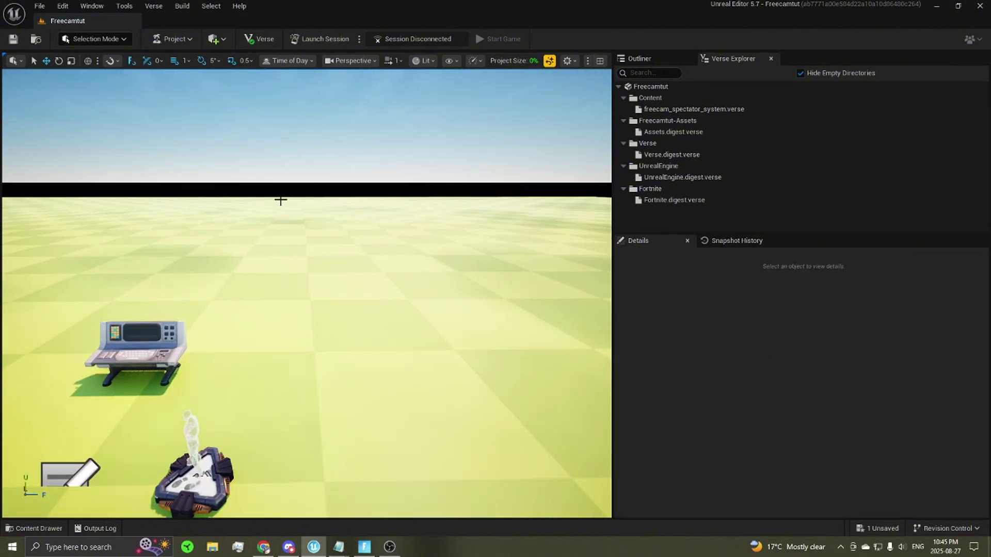
Step: Add a Cine Camera Actor to an open area of the level
{"action": "middle_click_drag", "start_coordinate": [327, 167], "coordinate": [300, 173]}
{"action": "scroll", "coordinate": [299, 173], "scroll_direction": "up", "scroll_amount": 3}
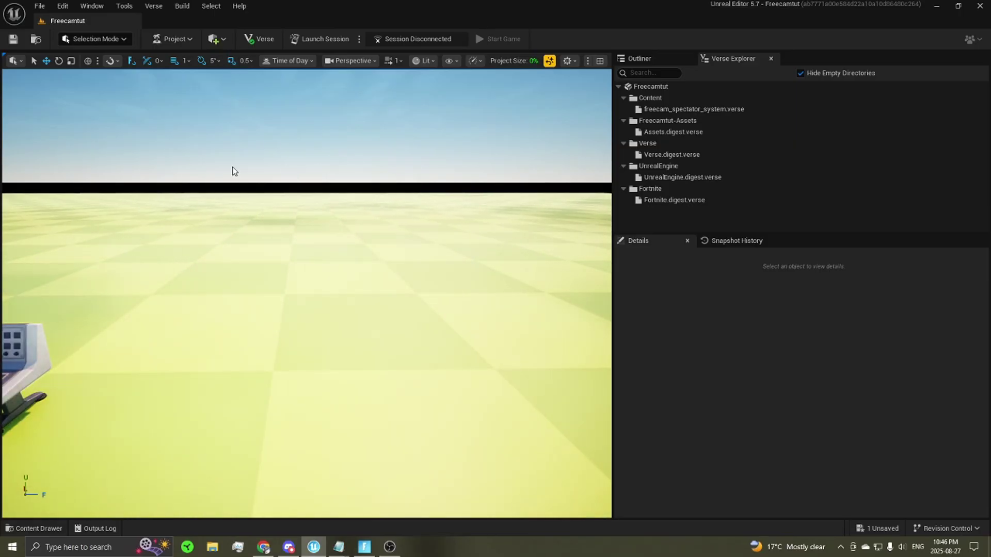
{"action": "left_click", "coordinate": [217, 44]}
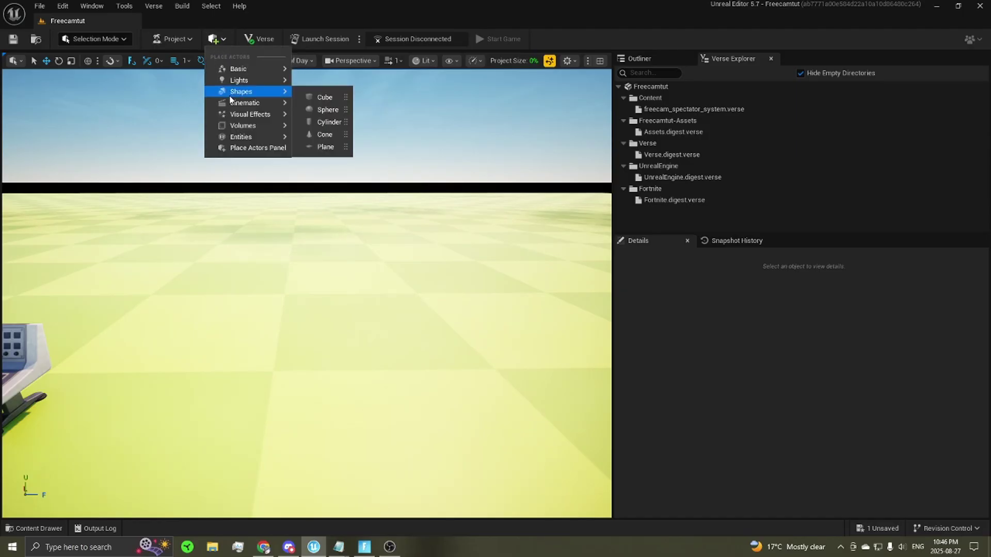
{"action": "mouse_move", "coordinate": [235, 104]}
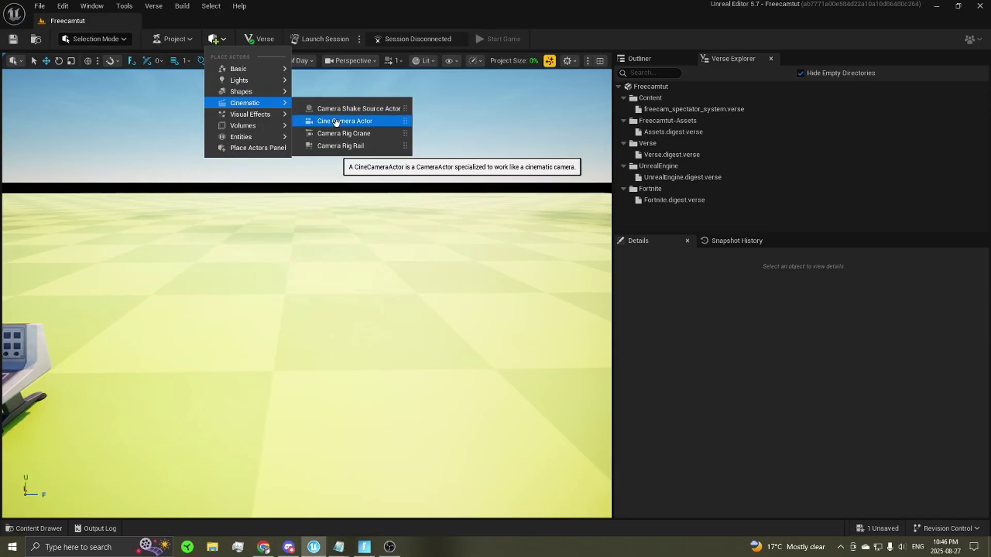
{"action": "left_click", "coordinate": [358, 123]}
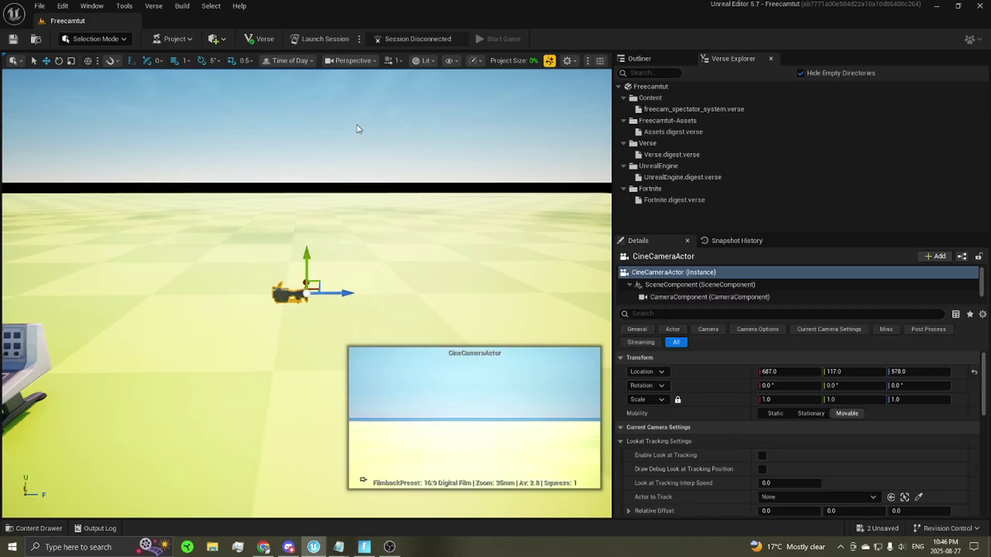
Step: Raise the CineCameraActor above the ground to a vertical location of about 307
{"action": "left_click_drag", "start_coordinate": [307, 254], "coordinate": [309, 178]}
{"action": "key", "text": "f"}
{"action": "scroll", "coordinate": [441, 157], "scroll_direction": "down", "scroll_amount": 3}
{"action": "mouse_move", "coordinate": [440, 158]}
{"action": "left_mouse_down", "text": "alt"}
{"action": "mouse_move", "coordinate": [390, 209]}
{"action": "mouse_move", "coordinate": [234, 157]}
{"action": "mouse_move", "coordinate": [441, 134]}
{"action": "mouse_move", "coordinate": [446, 162]}
{"action": "left_mouse_up", "text": "alt"}
{"action": "scroll", "coordinate": [446, 162], "scroll_direction": "down", "scroll_amount": 3}
{"action": "left_click", "coordinate": [332, 242]}
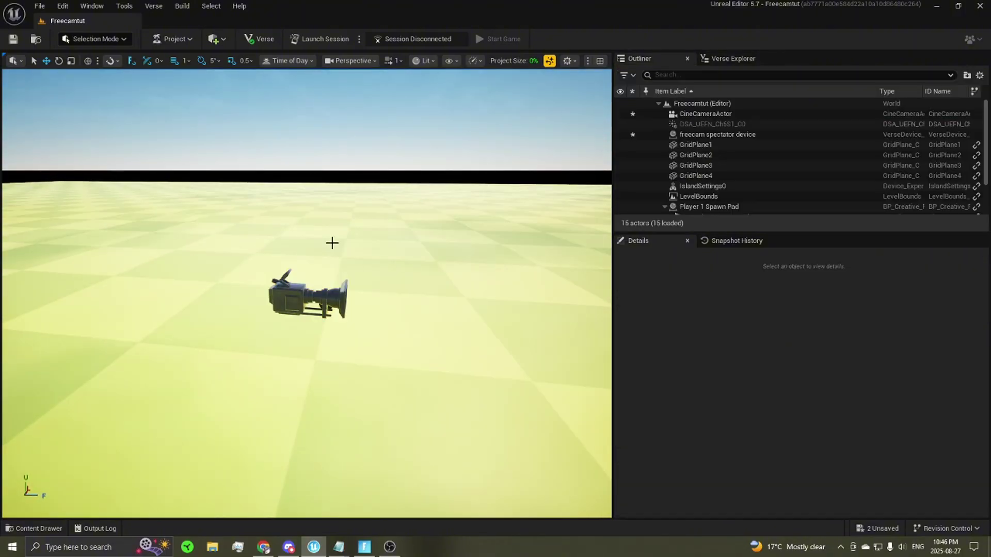
Step: Search the Fortnite props for "coffee" and place the Kitchen CoffeeCup 01 prop in the level near the cine camera
{"action": "key", "text": "ctrl+space"}
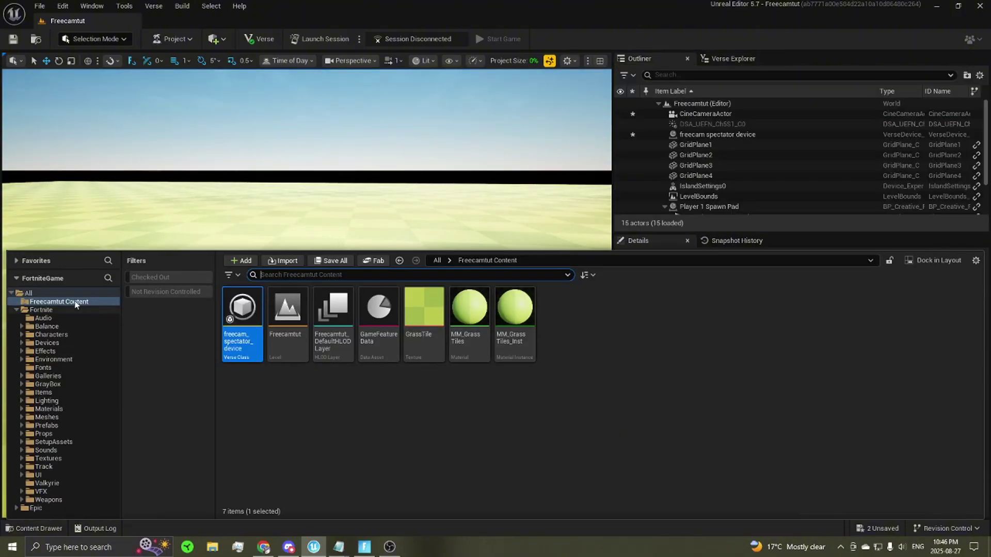
{"action": "left_click", "coordinate": [57, 434]}
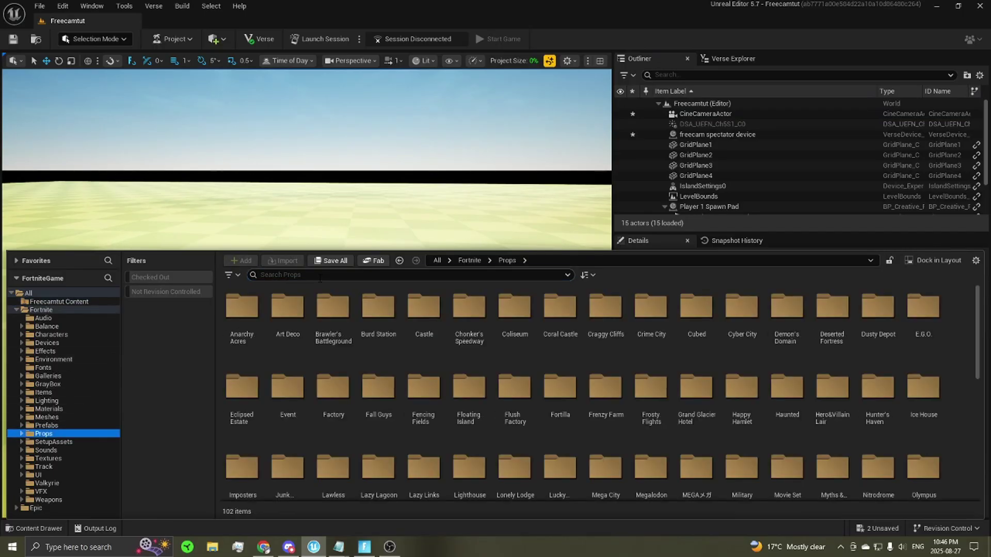
{"action": "left_click", "coordinate": [319, 277]}
{"action": "type", "text": "coffee"}
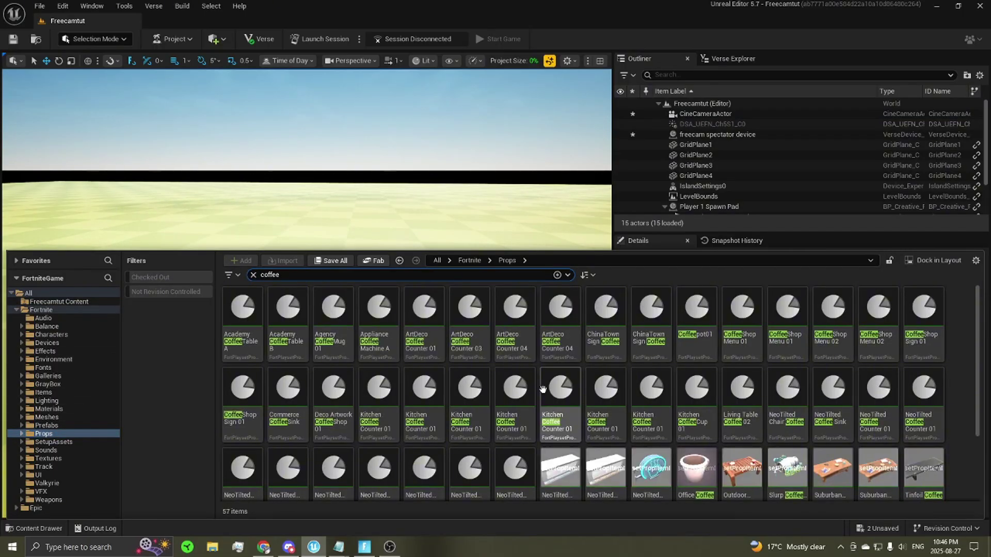
{"action": "left_click_drag", "start_coordinate": [694, 407], "coordinate": [441, 78]}
{"action": "left_click_drag", "start_coordinate": [439, 283], "coordinate": [399, 225]}
{"action": "key", "text": "f"}
{"action": "left_click_drag", "start_coordinate": [463, 212], "coordinate": [409, 224], "text": "alt"}
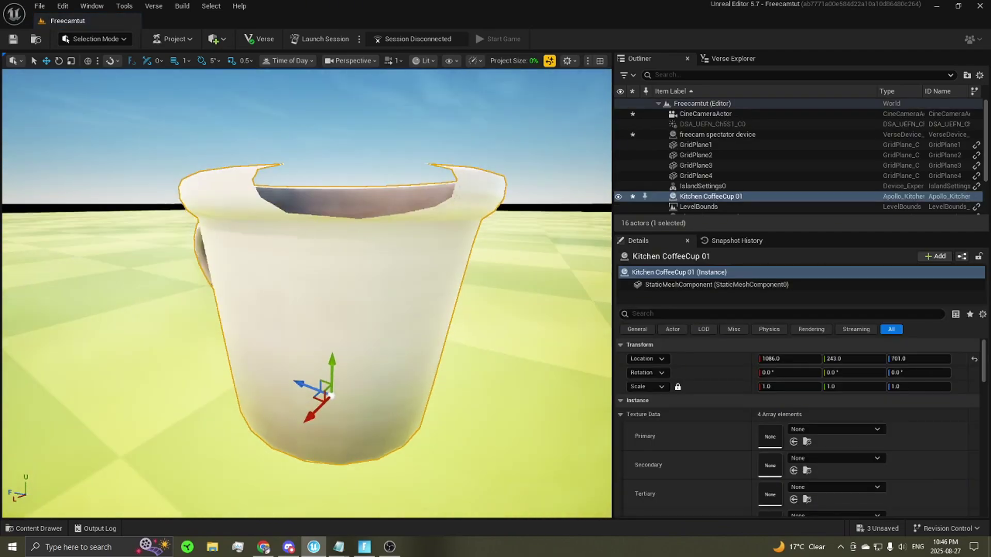
Step: Rename the coffee cup prop as CamParentProp
{"action": "scroll", "coordinate": [409, 224], "scroll_direction": "down", "scroll_amount": 5}
{"action": "scroll", "coordinate": [406, 225], "scroll_direction": "up", "scroll_amount": 1}
{"action": "key", "text": "F2"}
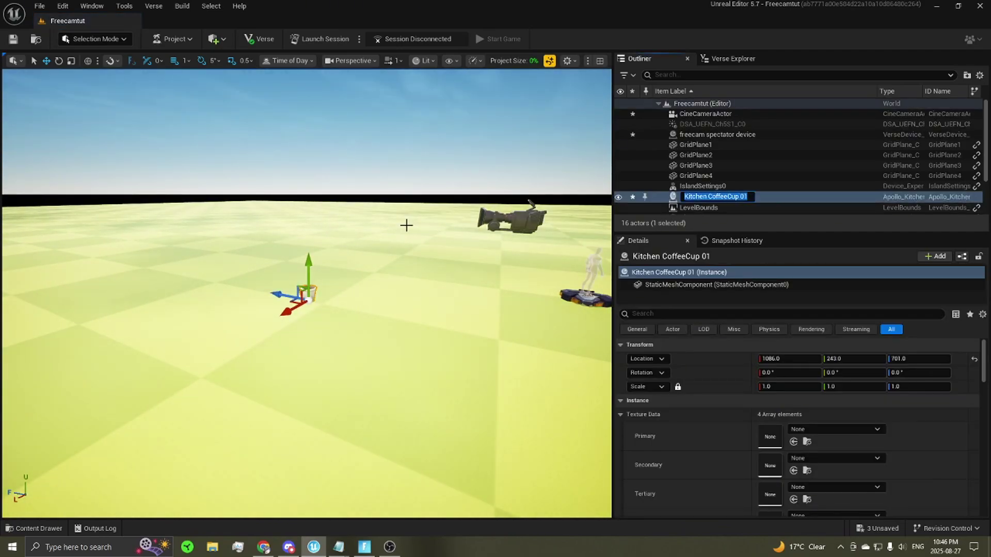
{"action": "type", "text": "CamParentProp"}
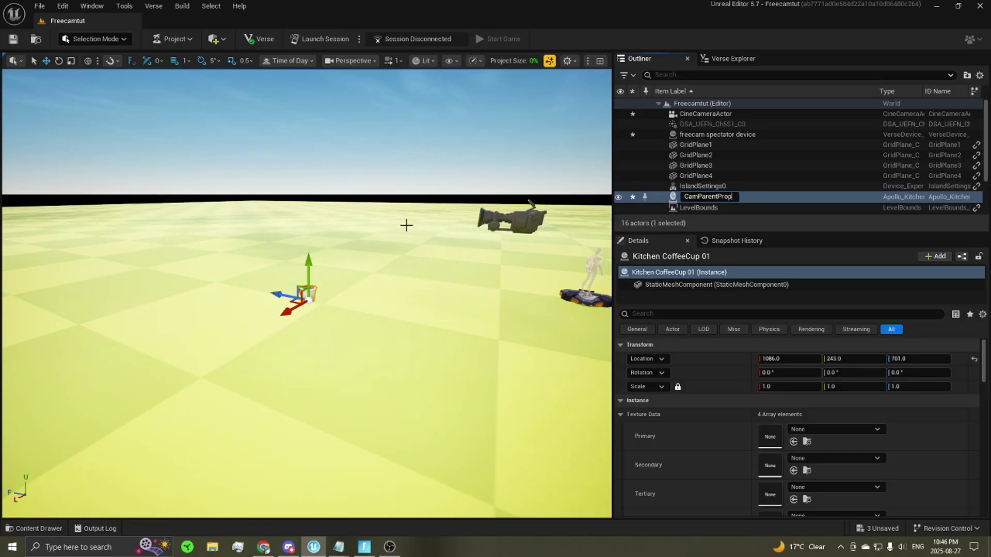
{"action": "key", "text": "Return"}
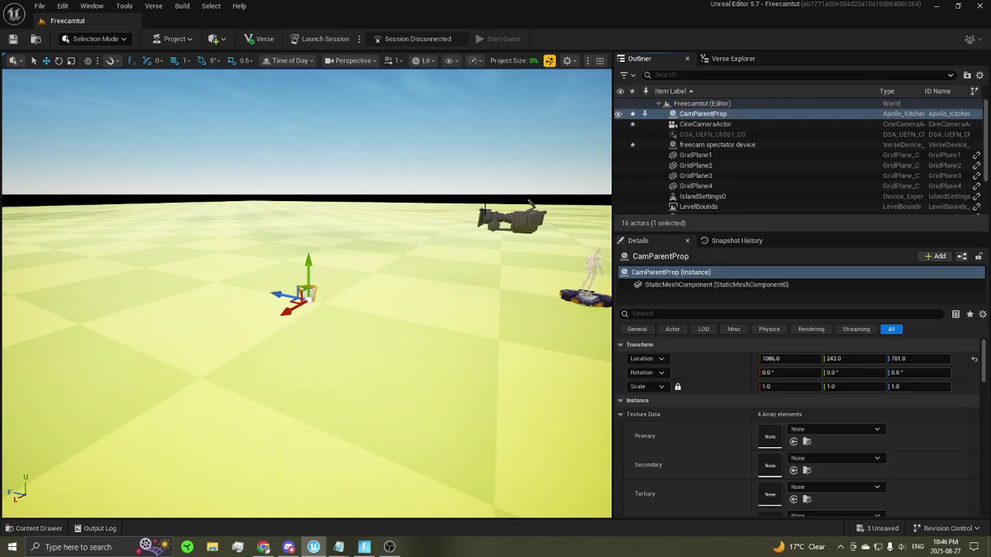
Step: Attach the CineCameraActor to CamParentProp, choosing None as the socket
{"action": "left_click", "coordinate": [530, 224]}
{"action": "right_click", "coordinate": [525, 228]}
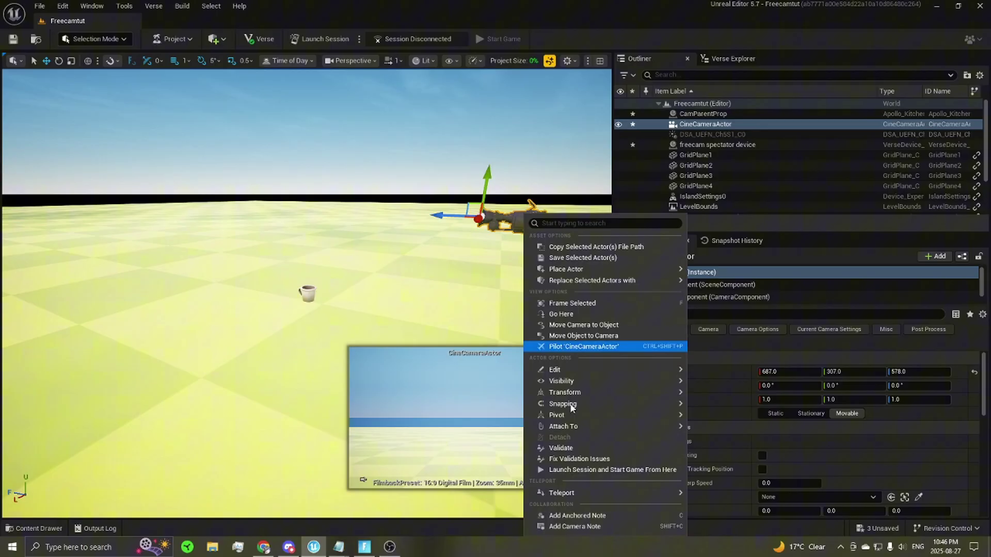
{"action": "mouse_move", "coordinate": [580, 426]}
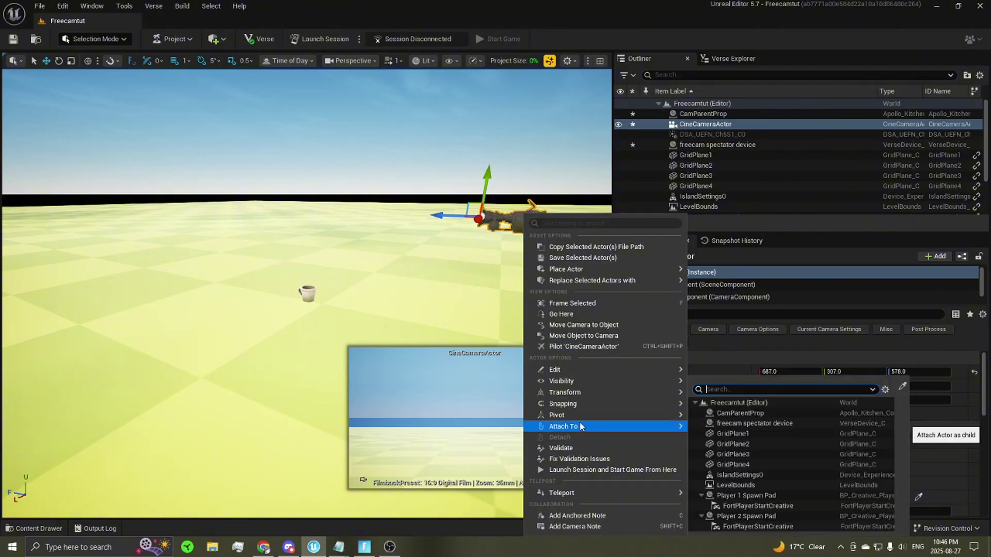
{"action": "left_click", "coordinate": [731, 413]}
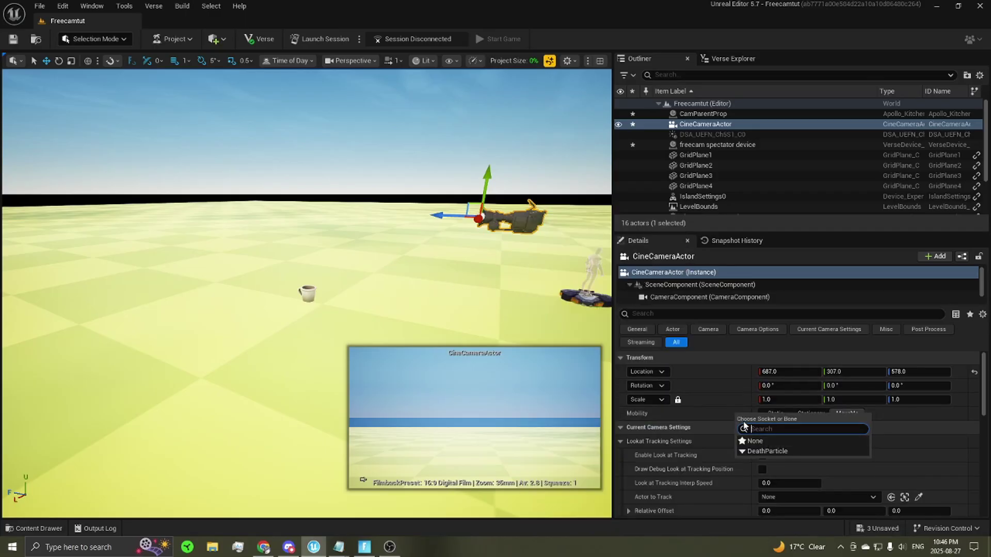
{"action": "left_click", "coordinate": [763, 441]}
{"action": "left_click", "coordinate": [550, 176]}
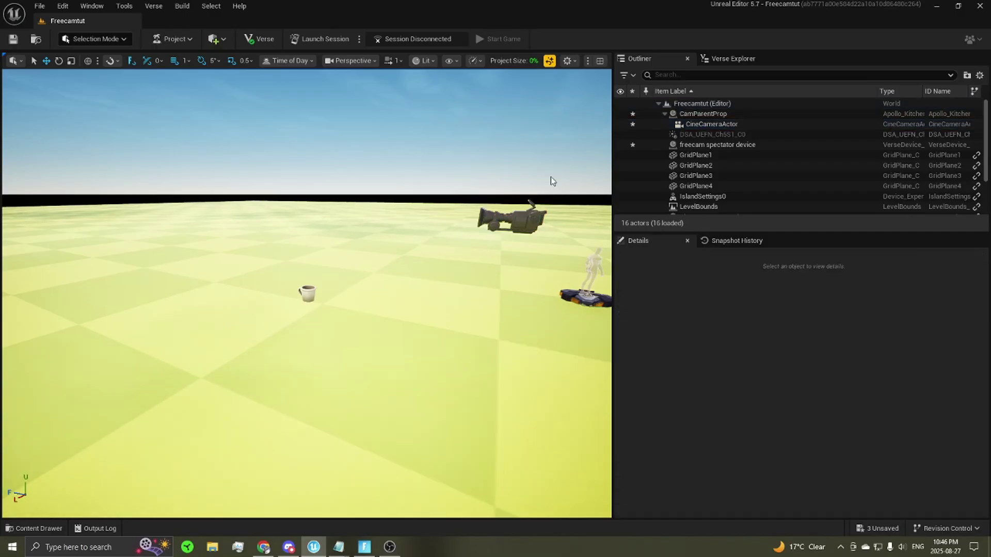
Step: Set the CineCameraActor's location relative to its parent prop to 0, 0, 0
{"action": "left_click", "coordinate": [521, 221]}
{"action": "scroll", "coordinate": [442, 243], "scroll_direction": "up", "scroll_amount": 2}
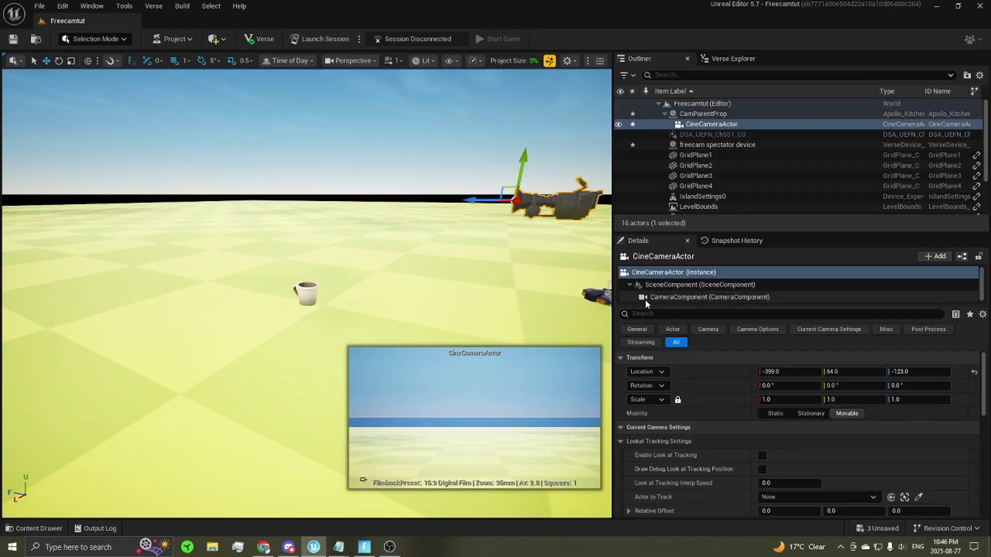
{"action": "middle_click_drag", "start_coordinate": [503, 207], "coordinate": [493, 211]}
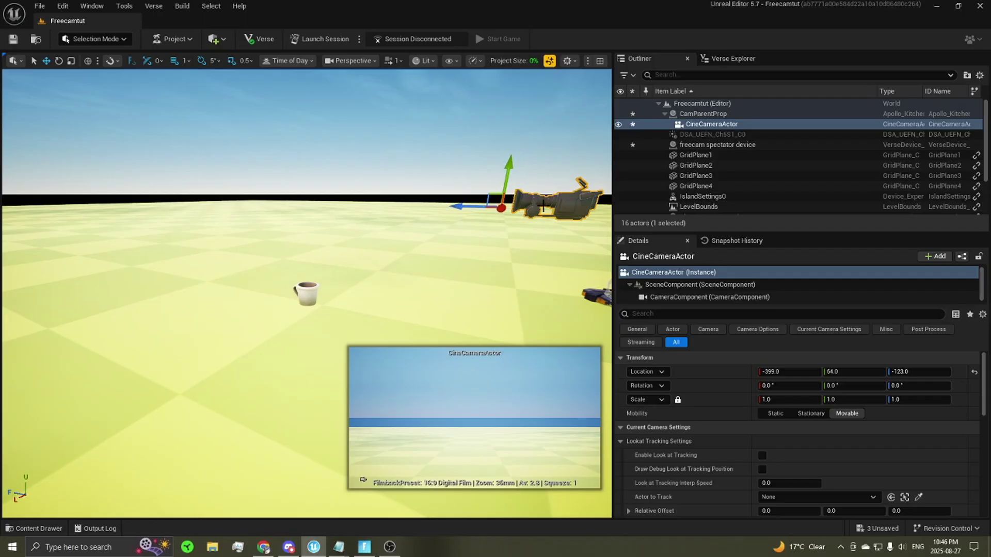
{"action": "left_click", "coordinate": [555, 129]}
{"action": "key", "text": "ctrl+z"}
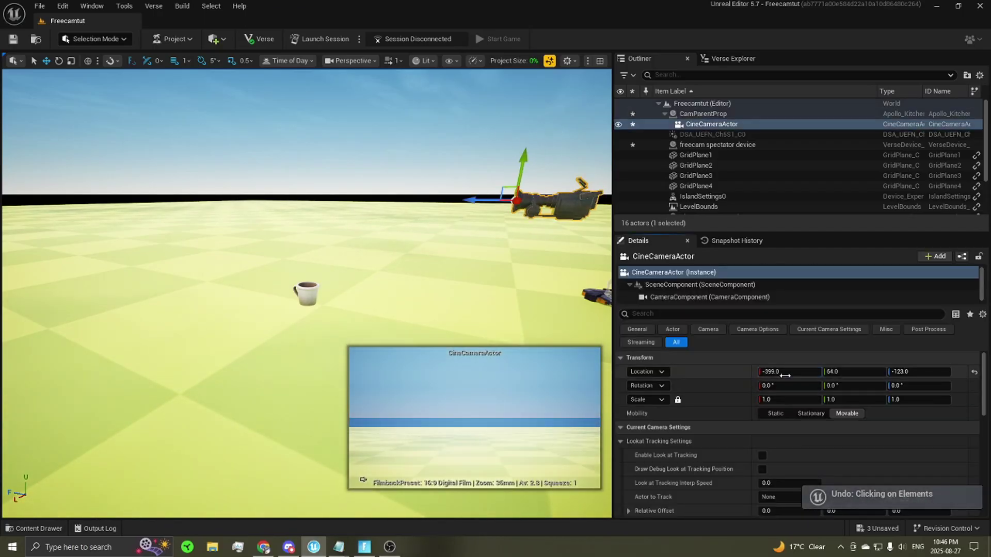
{"action": "left_click", "coordinate": [785, 375]}
{"action": "type", "text": "0"}
{"action": "key", "text": "Tab"}
{"action": "type", "text": "0"}
{"action": "key", "text": "Tab"}
{"action": "type", "text": "0"}
{"action": "key", "text": "Return"}
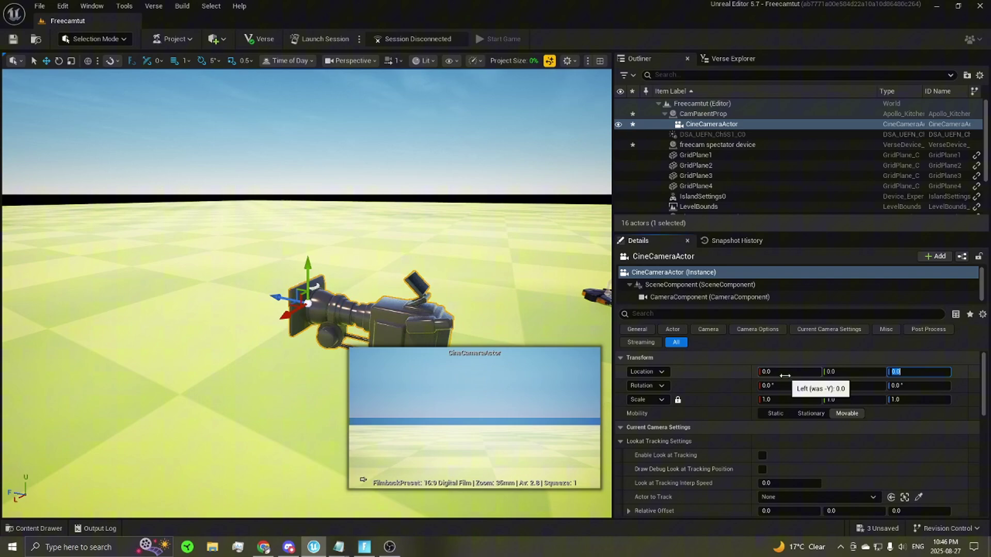
Step: Raise CamParentProp together with its attached camera to a vertical location of about 322
{"action": "left_click", "coordinate": [717, 114]}
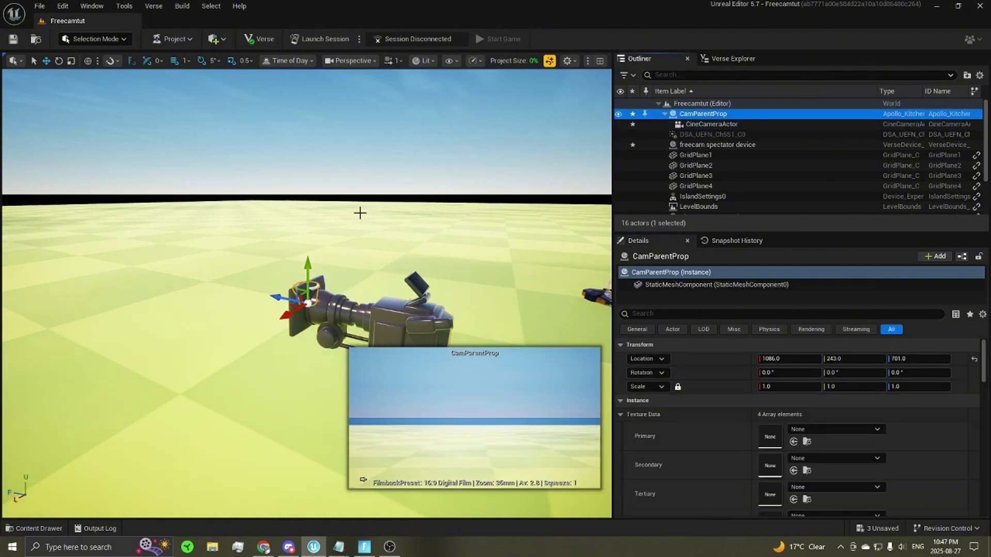
{"action": "key", "text": "f"}
{"action": "left_click_drag", "start_coordinate": [394, 177], "coordinate": [248, 124], "text": "alt"}
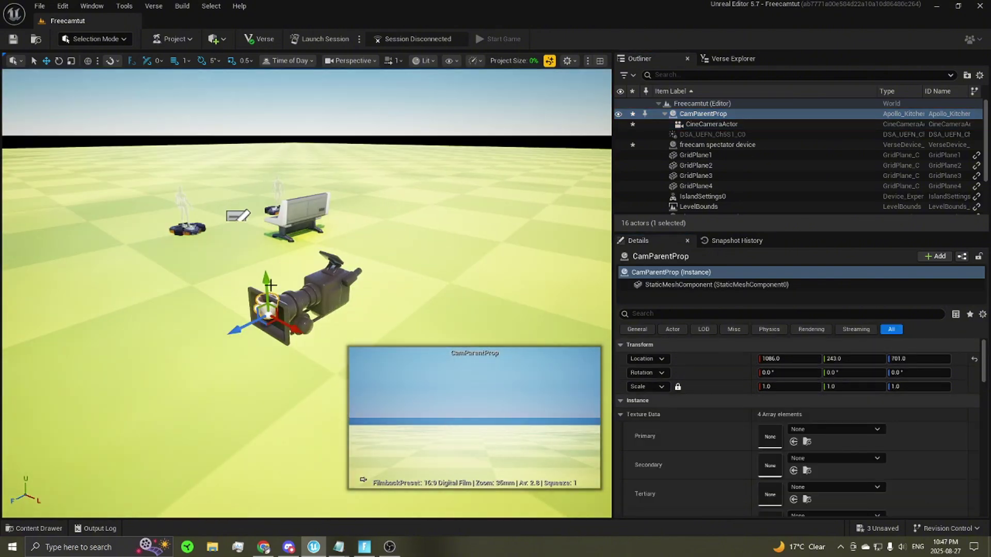
{"action": "left_click_drag", "start_coordinate": [263, 276], "coordinate": [261, 173]}
{"action": "left_click_drag", "start_coordinate": [359, 178], "coordinate": [289, 175], "text": "alt"}
{"action": "scroll", "coordinate": [355, 173], "scroll_direction": "up", "scroll_amount": 4}
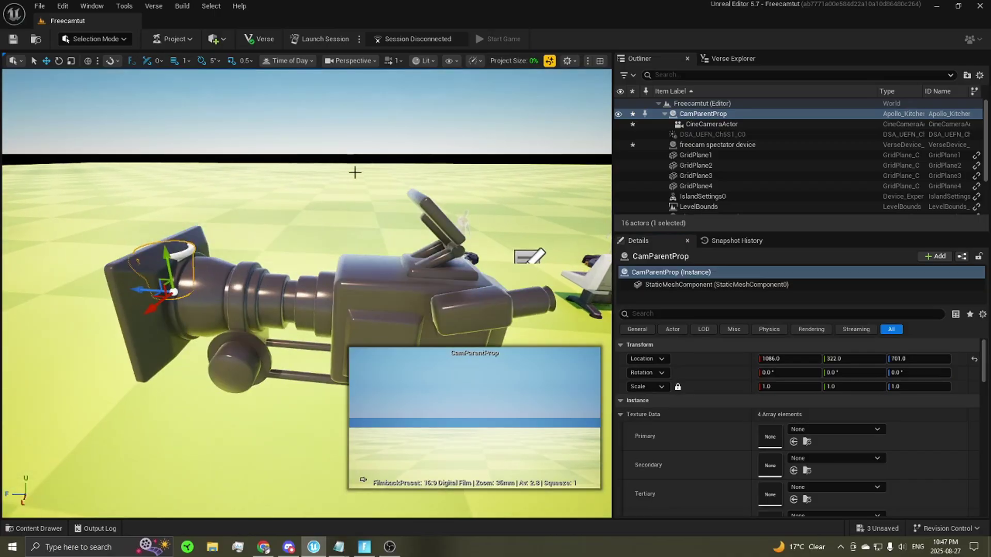
{"action": "left_click_drag", "start_coordinate": [354, 173], "coordinate": [211, 167], "text": "alt"}
{"action": "scroll", "coordinate": [278, 178], "scroll_direction": "down", "scroll_amount": 4}
{"action": "scroll", "coordinate": [211, 168], "scroll_direction": "up", "scroll_amount": 5}
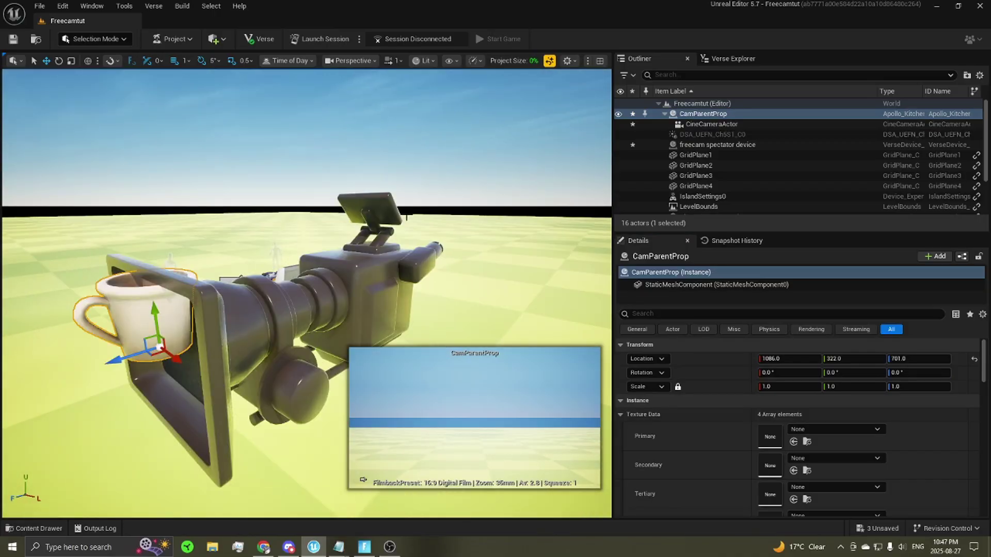
Step: Find the hidden setting among CamParentProp's details and enable Actor Hidden in Game
{"action": "left_click", "coordinate": [653, 314]}
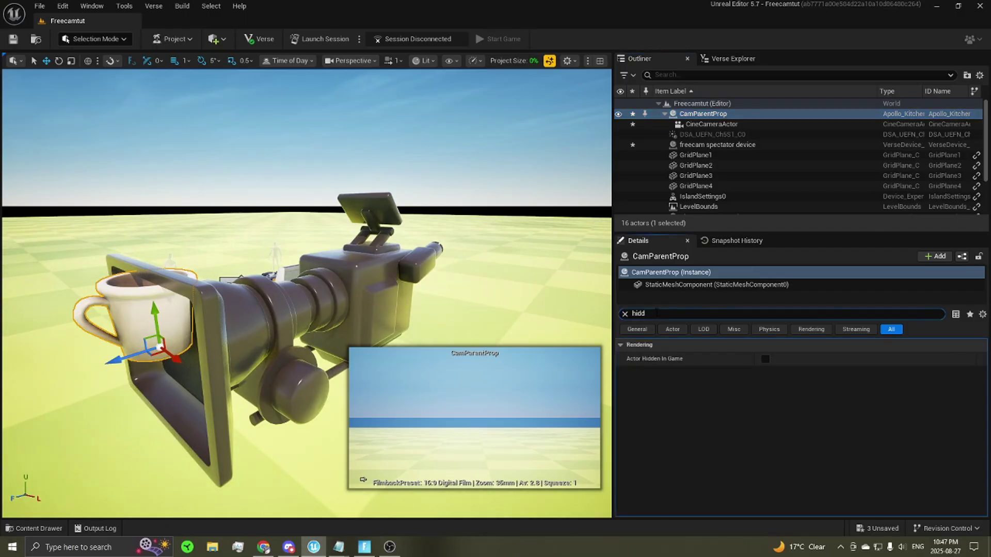
{"action": "left_click", "coordinate": [765, 359]}
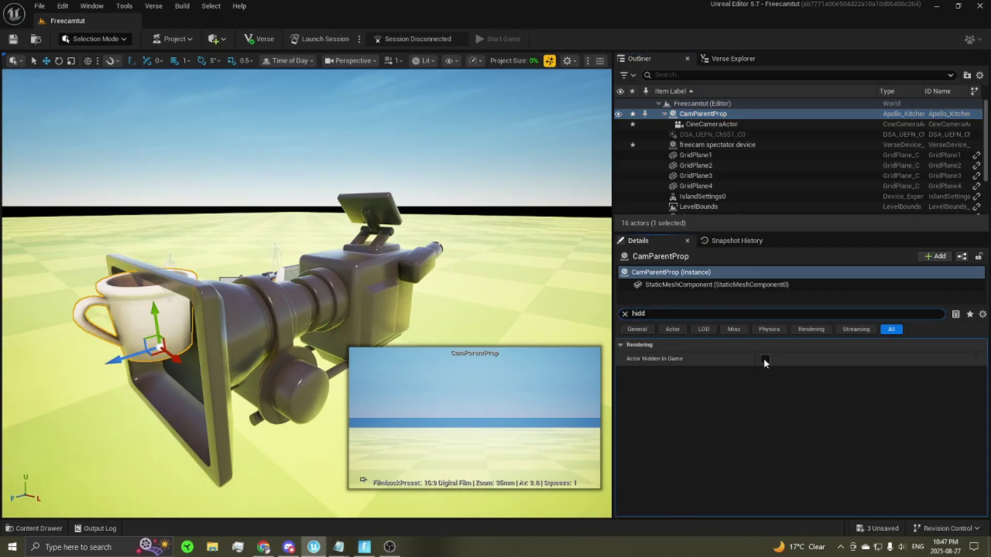
{"action": "left_click", "coordinate": [464, 192]}
{"action": "right_click_drag", "start_coordinate": [475, 193], "coordinate": [413, 185]}
{"action": "scroll", "coordinate": [426, 211], "scroll_direction": "down", "scroll_amount": 3}
{"action": "scroll", "coordinate": [330, 243], "scroll_direction": "up", "scroll_amount": 4}
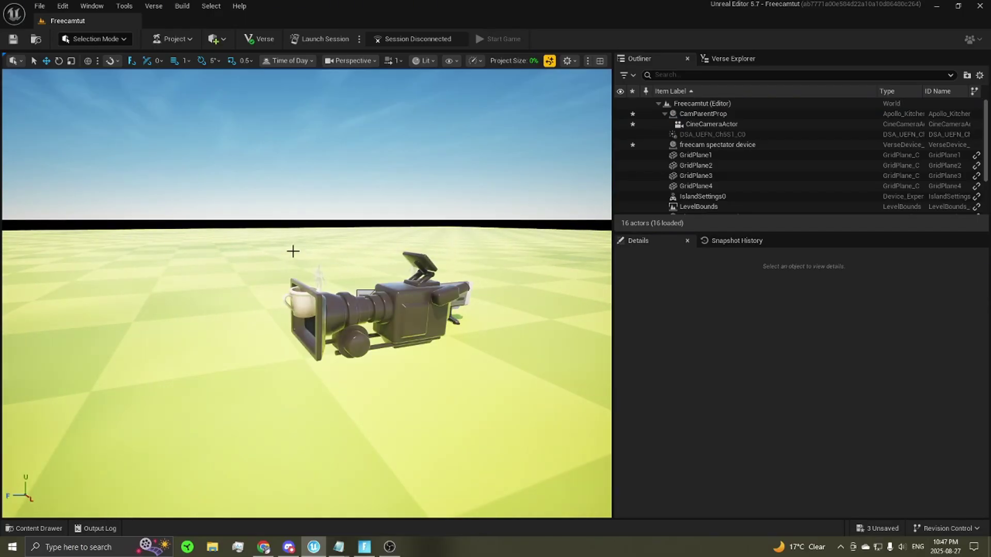
{"action": "right_click_drag", "start_coordinate": [311, 246], "coordinate": [301, 271]}
{"action": "left_click_drag", "start_coordinate": [300, 270], "coordinate": [298, 269]}
Step: Create a Level Sequence named FreeCamSequence in the Freecamtut Content folder
{"action": "key", "text": "ctrl+space"}
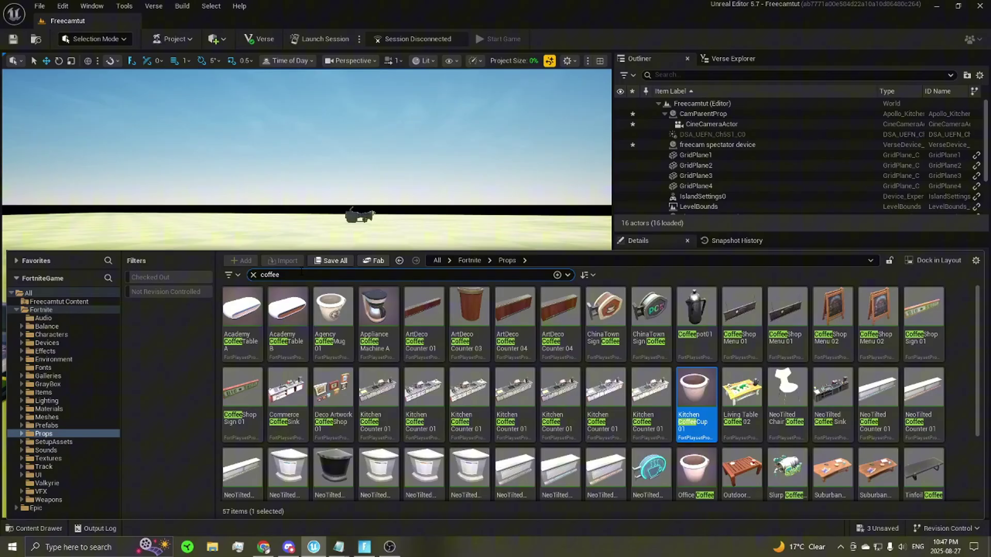
{"action": "left_click", "coordinate": [47, 301]}
{"action": "left_click", "coordinate": [252, 275]}
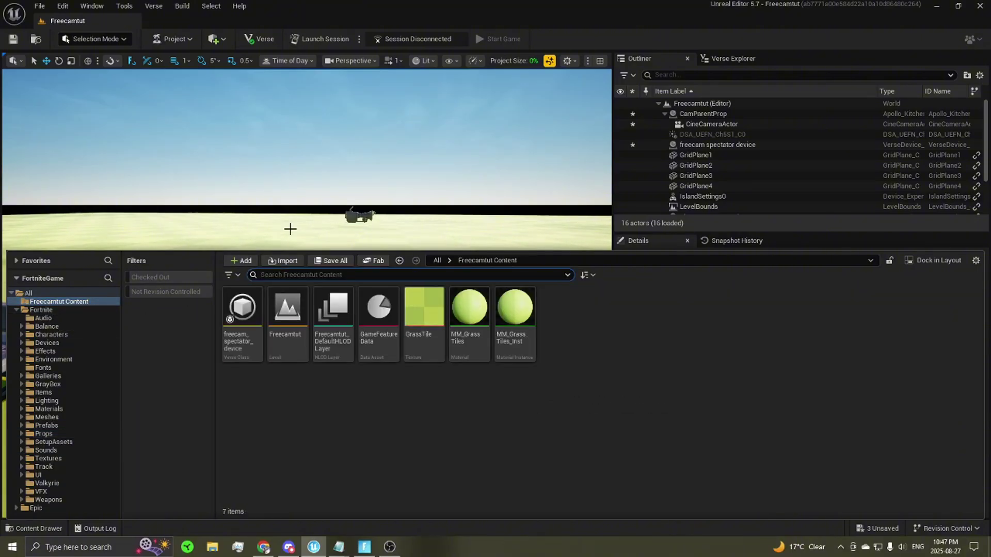
{"action": "right_click", "coordinate": [602, 336]}
{"action": "left_click", "coordinate": [637, 308]}
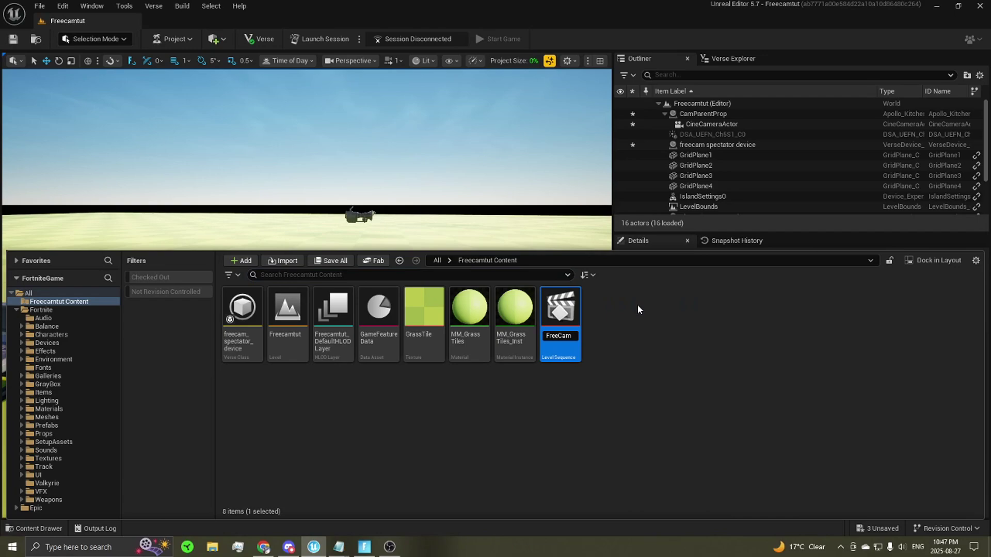
{"action": "type", "text": "FreeCam Sequence"}
{"action": "key", "text": "Return"}
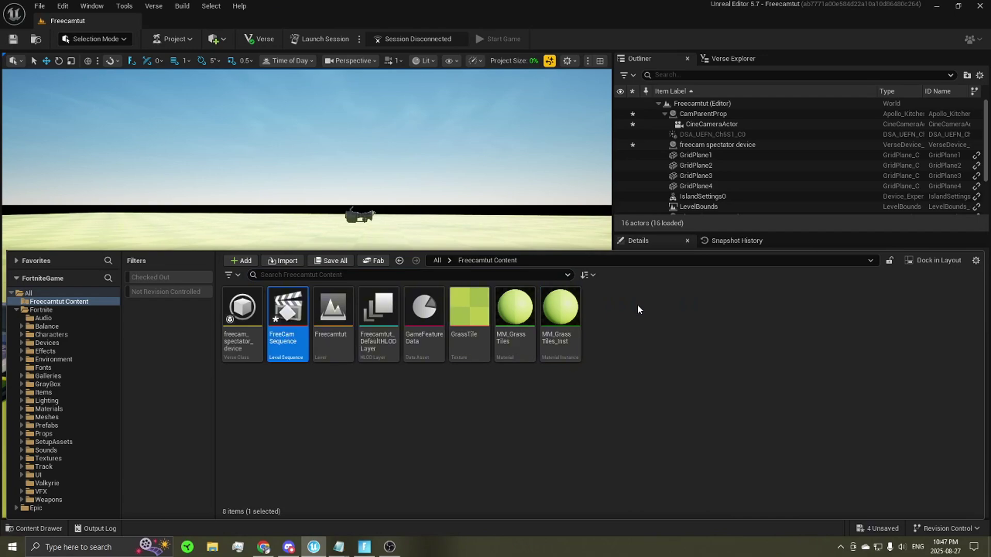
Step: Open FreeCamSequence and add an actor track for the CineCameraActor
{"action": "left_click", "coordinate": [316, 370]}
{"action": "double_click", "coordinate": [287, 315]}
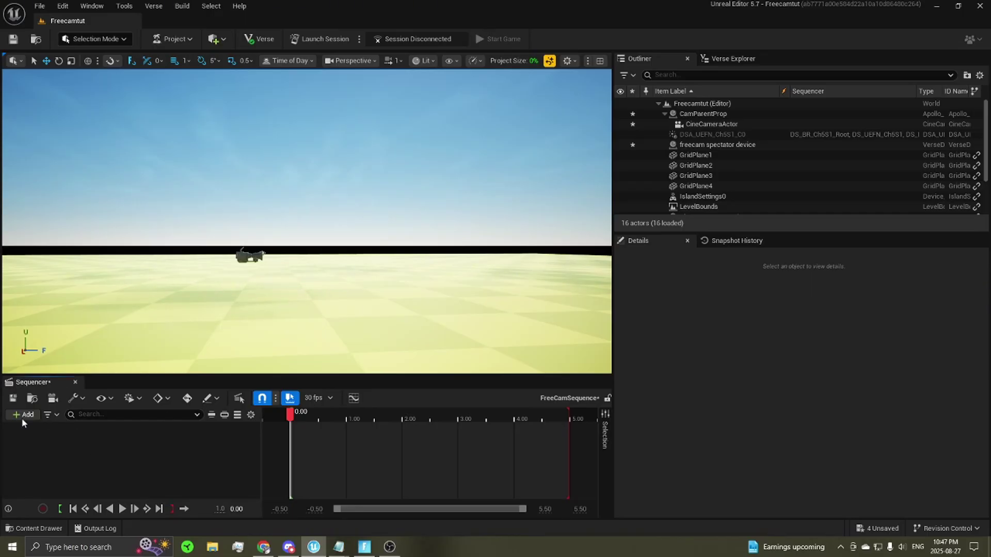
{"action": "left_click", "coordinate": [22, 416]}
{"action": "mouse_move", "coordinate": [60, 232]}
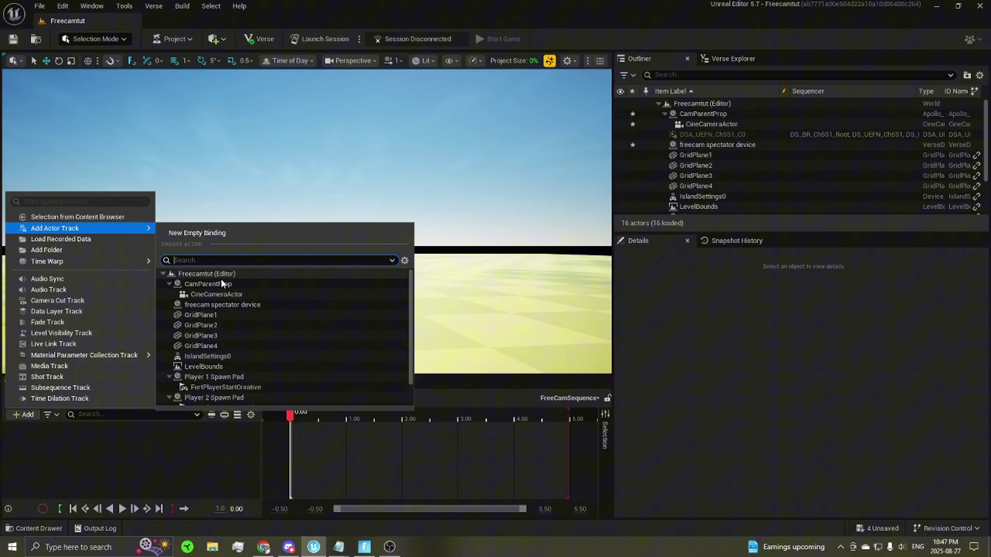
{"action": "type", "text": "cine"}
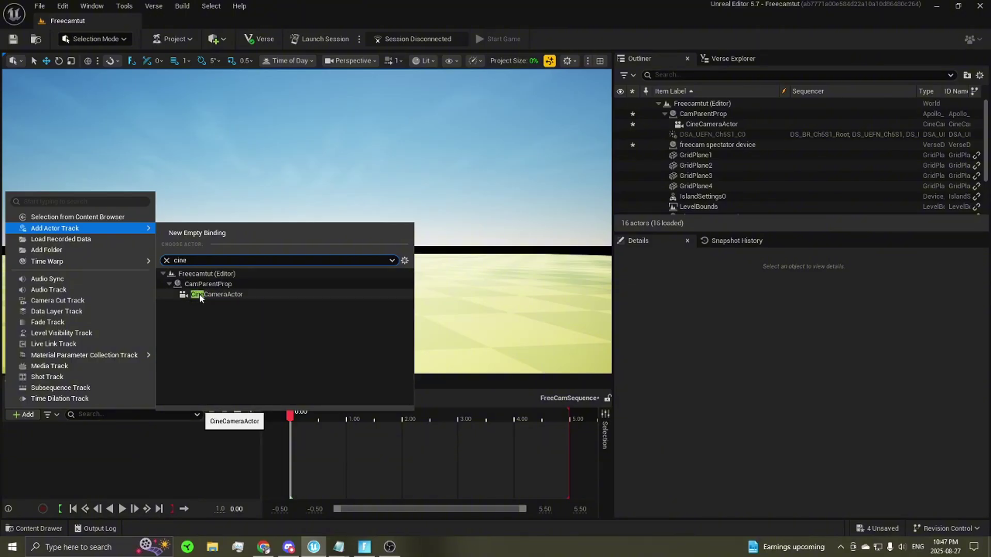
{"action": "left_click", "coordinate": [221, 295]}
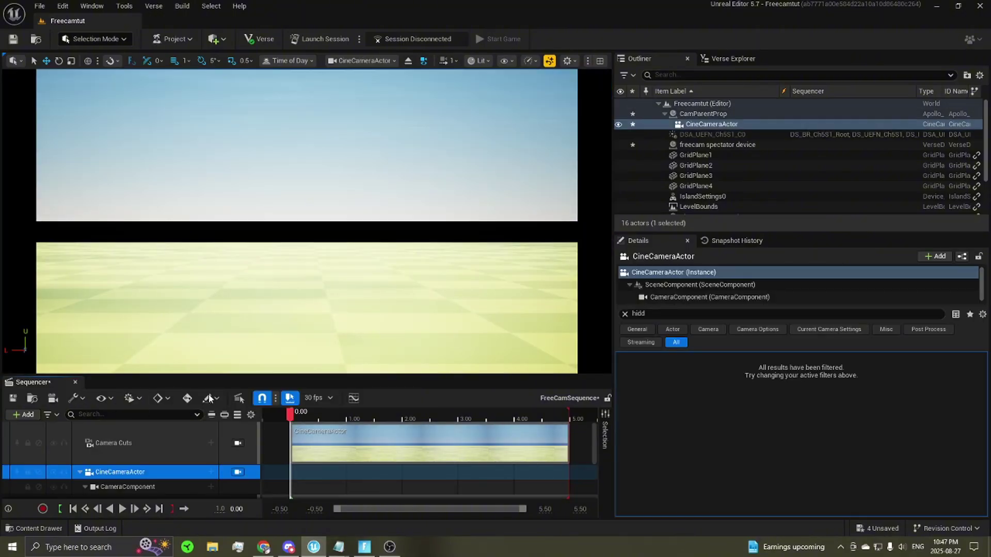
Step: Delete the CineCameraActor's Transform track from FreeCamSequence, and save and close the sequence
{"action": "left_click_drag", "start_coordinate": [220, 375], "coordinate": [227, 266]}
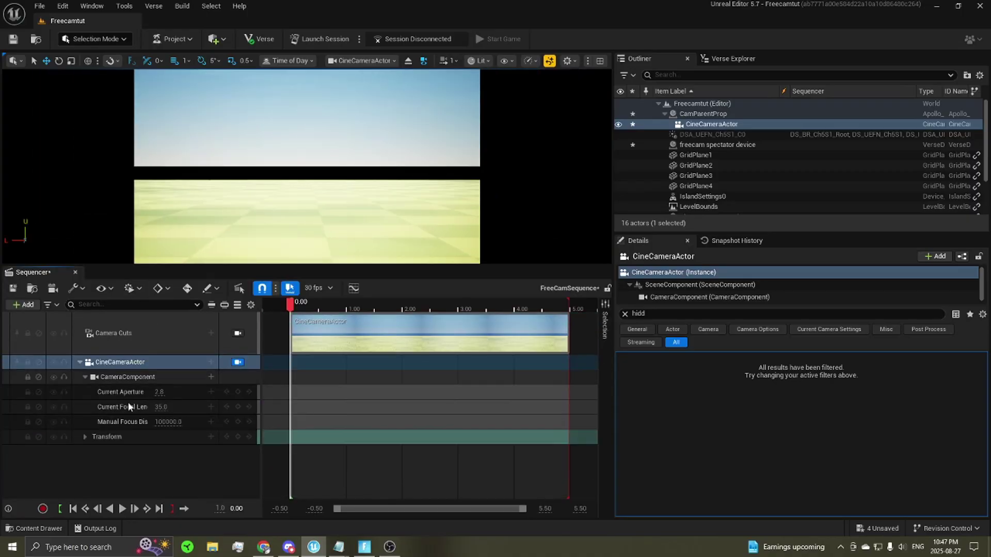
{"action": "left_click", "coordinate": [129, 442]}
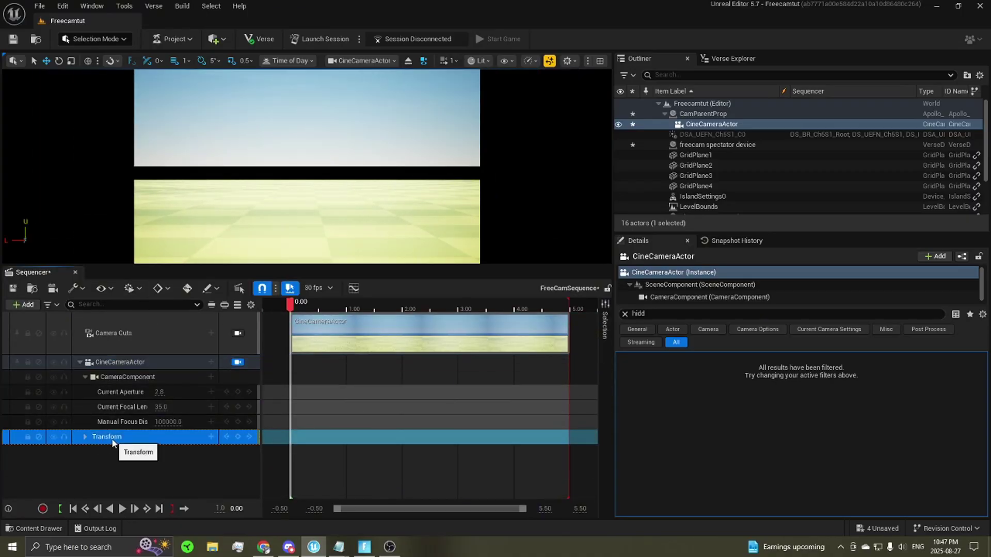
{"action": "right_click", "coordinate": [113, 442]}
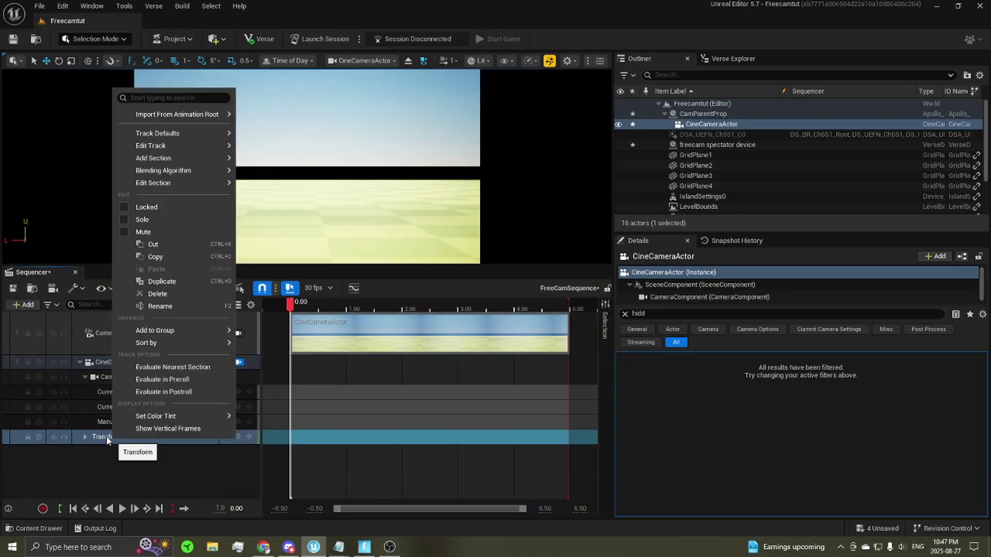
{"action": "left_click", "coordinate": [157, 294]}
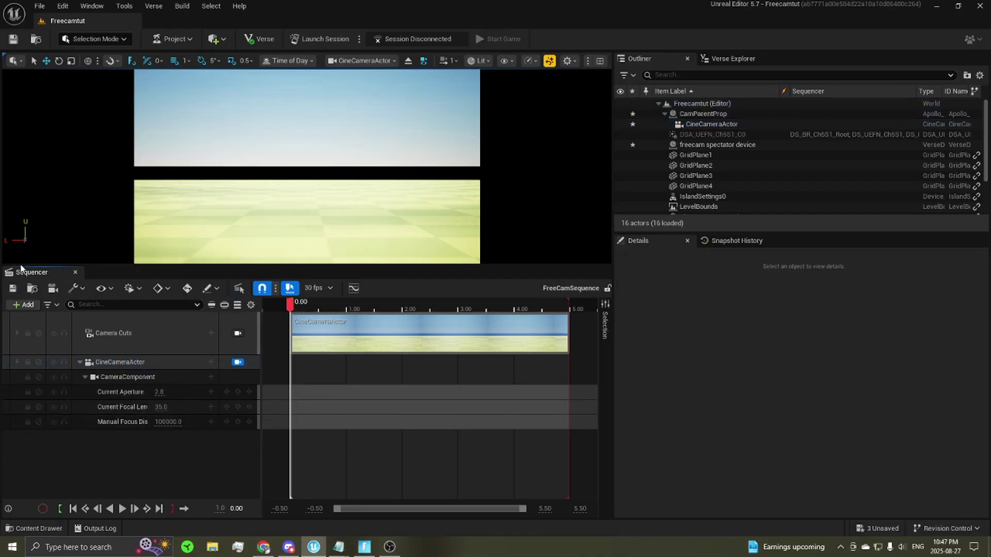
{"action": "left_click_drag", "start_coordinate": [112, 265], "coordinate": [92, 331]}
{"action": "left_click", "coordinate": [74, 350]}
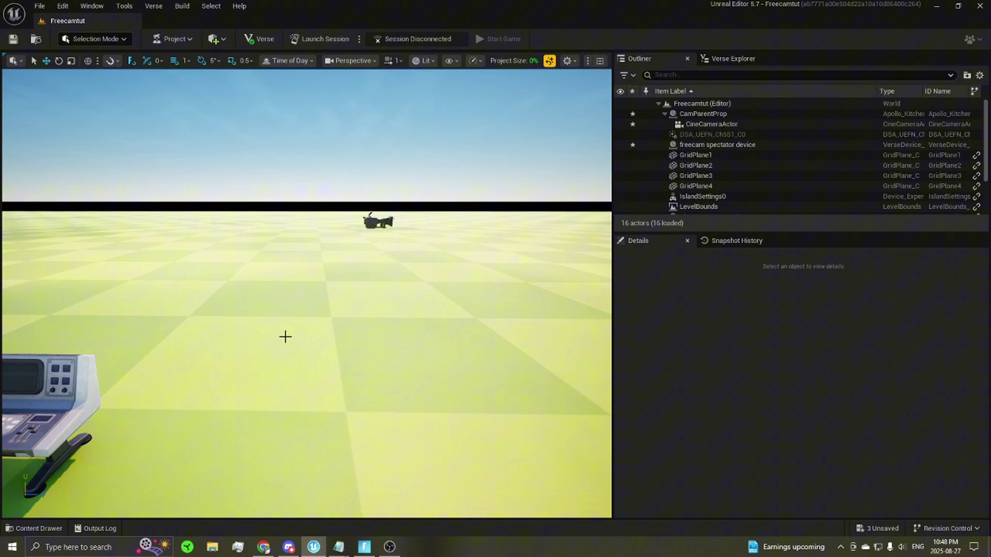
Step: Search the Fortnite devices for "cine" and place a Cinematic Sequence Device in the level near the console
{"action": "right_click_drag", "start_coordinate": [271, 332], "coordinate": [272, 374]}
{"action": "key", "text": "ctrl+space"}
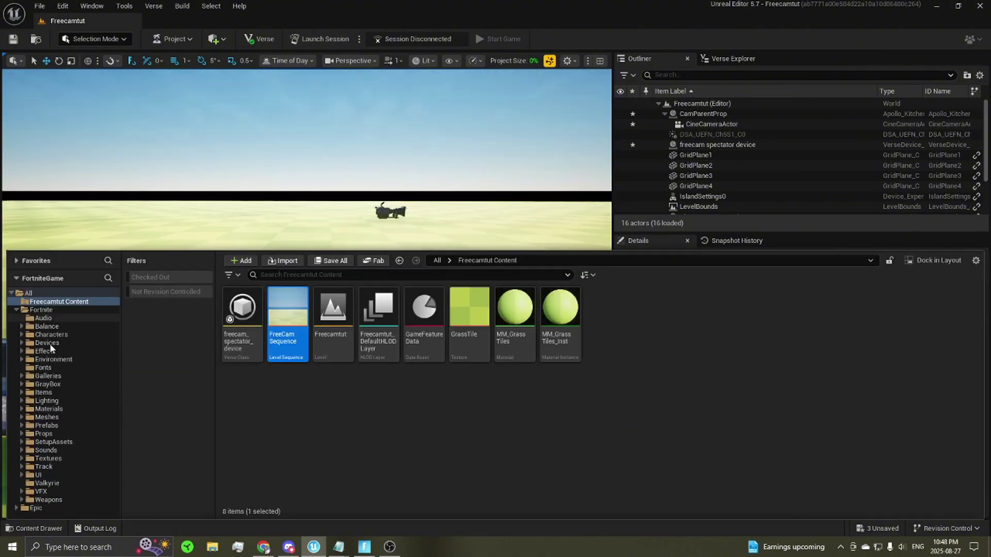
{"action": "left_click", "coordinate": [35, 310]}
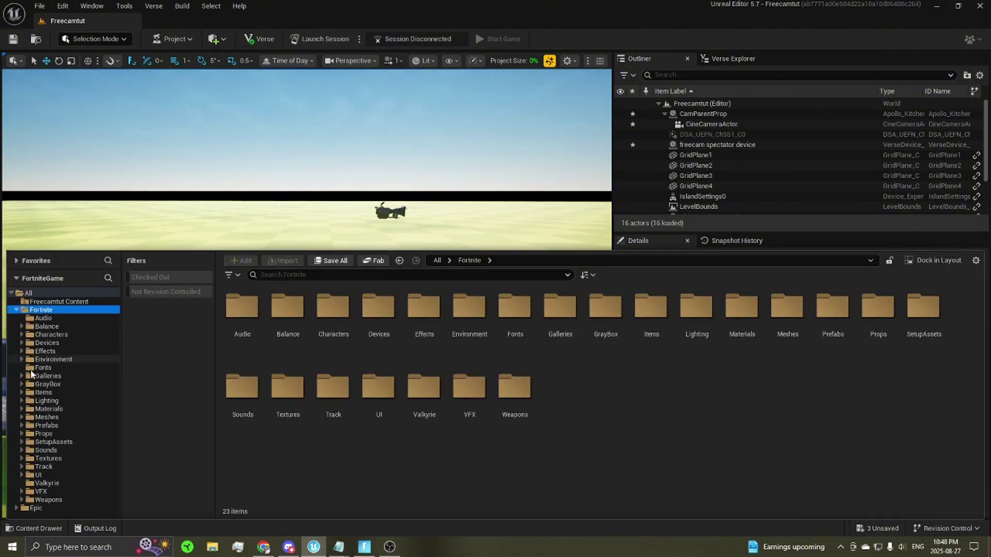
{"action": "double_click", "coordinate": [379, 307]}
{"action": "left_click", "coordinate": [330, 275]}
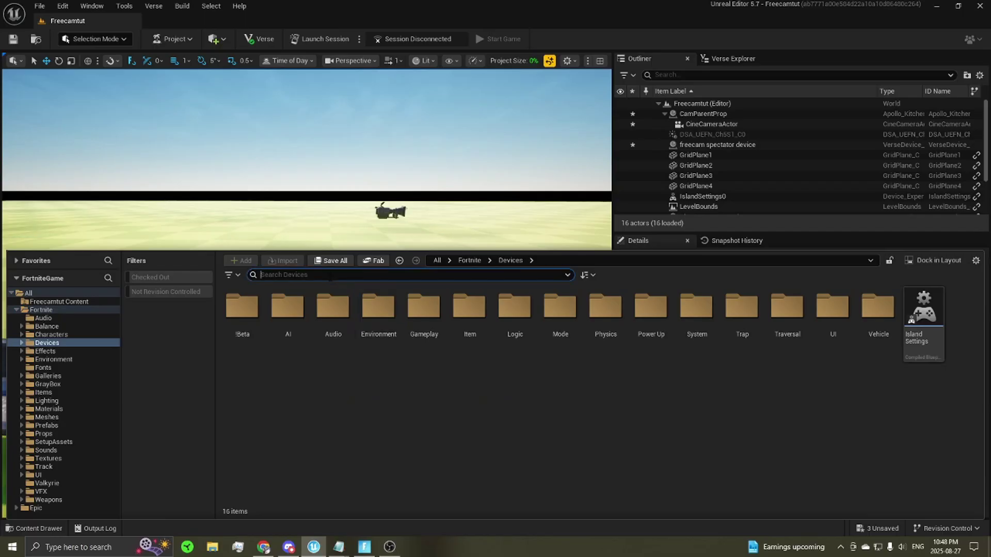
{"action": "type", "text": "cine"}
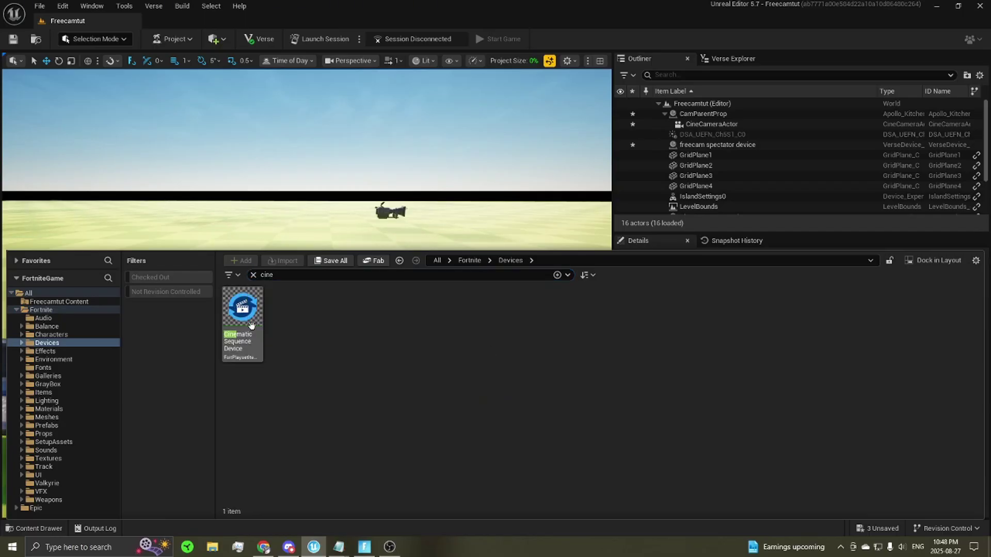
{"action": "left_click_drag", "start_coordinate": [252, 325], "coordinate": [243, 419]}
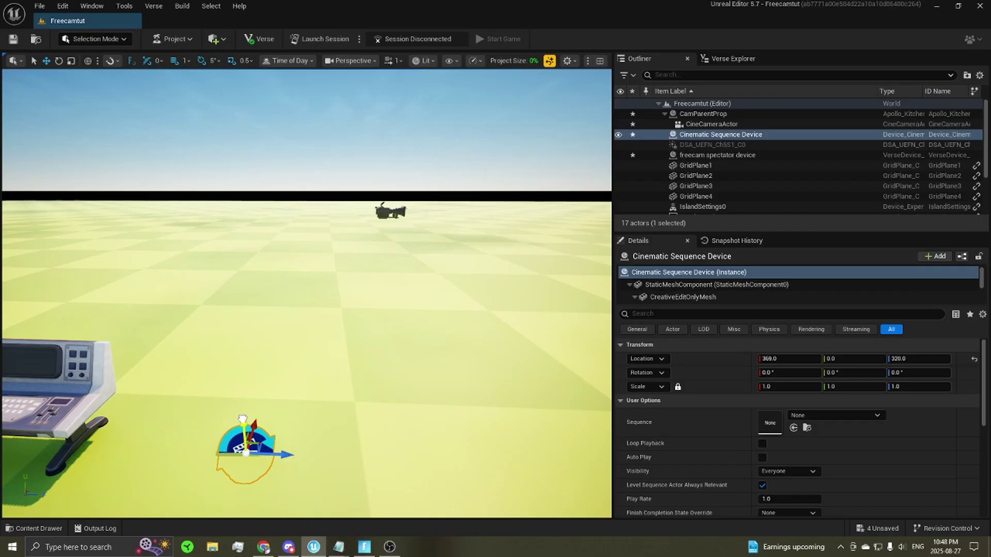
{"action": "key", "text": "f"}
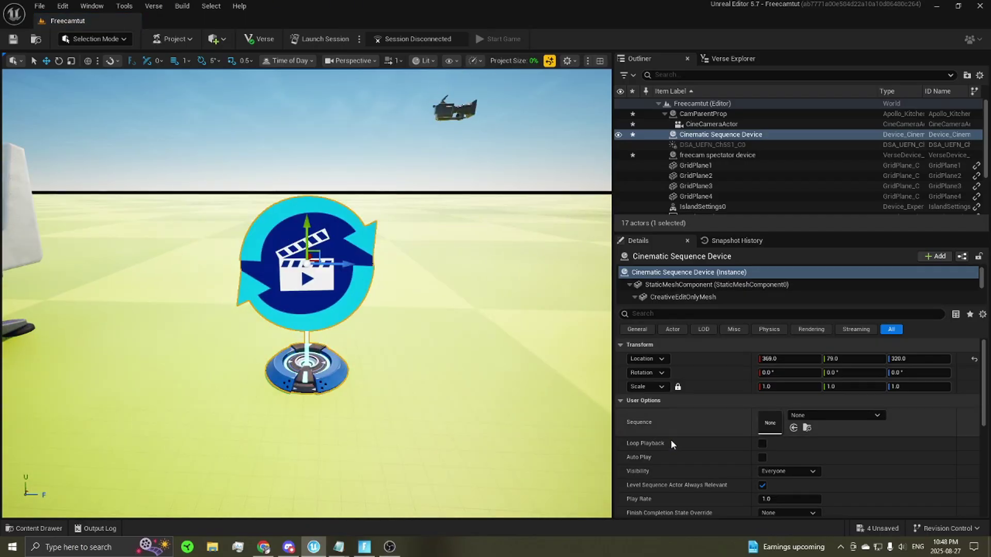
Step: Assign FreeCamSequence to the Cinematic Sequence Device, enable Loop Playback and choose its Visibility option
{"action": "left_click", "coordinate": [835, 415]}
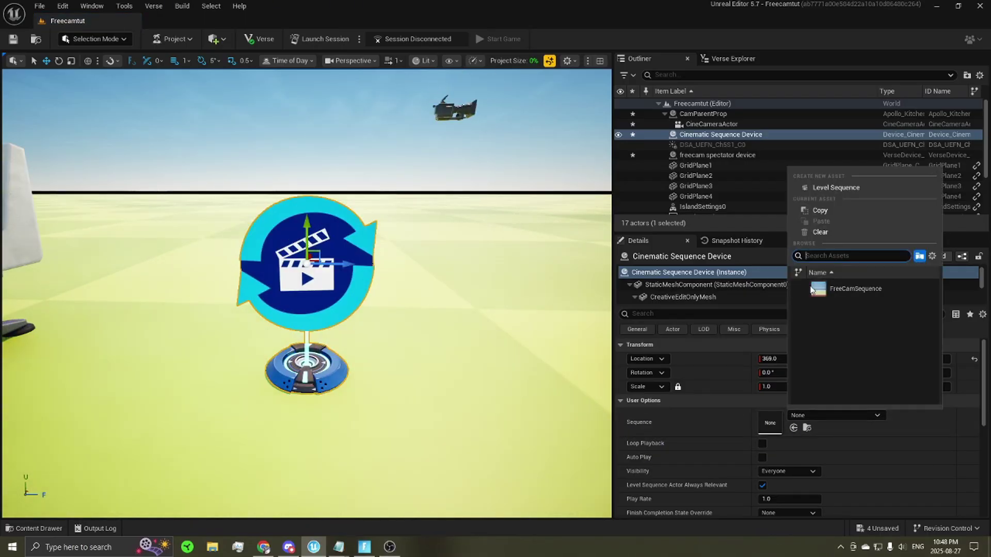
{"action": "left_click", "coordinate": [842, 290]}
{"action": "scroll", "coordinate": [631, 417], "scroll_direction": "down", "scroll_amount": 2}
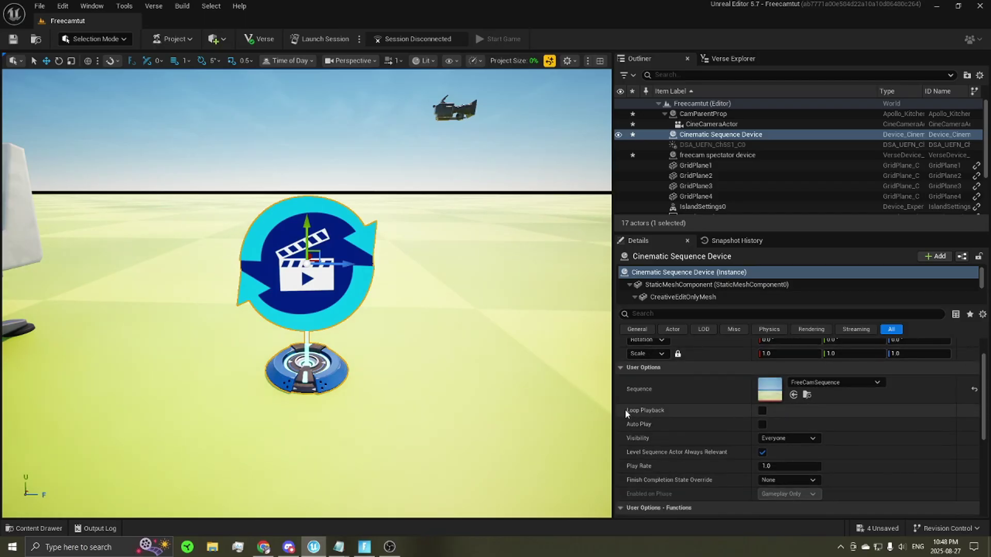
{"action": "left_click", "coordinate": [762, 412]}
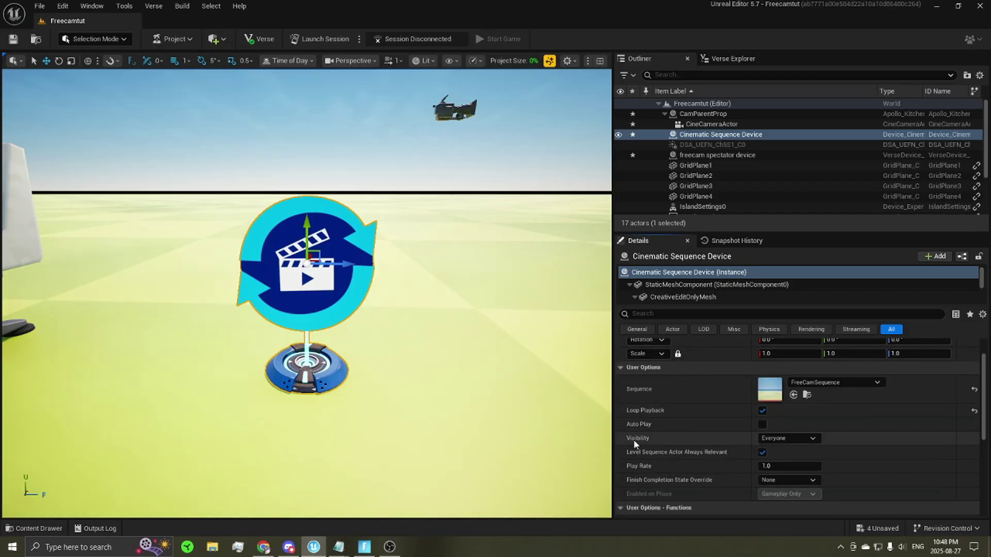
{"action": "left_click", "coordinate": [774, 438]}
{"action": "left_click", "coordinate": [779, 448]}
{"action": "scroll", "coordinate": [456, 279], "scroll_direction": "down", "scroll_amount": 2}
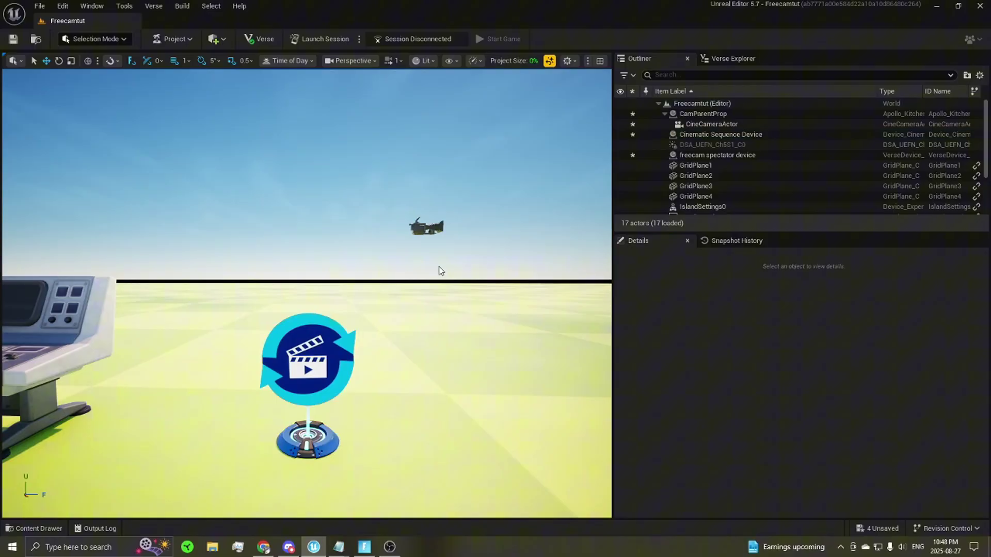
Step: Search the Fortnite devices for "input" and place an Input Trigger in the level beside the Cinematic Sequence Device
{"action": "right_click_drag", "start_coordinate": [440, 270], "coordinate": [343, 287]}
{"action": "key", "text": "ctrl+space"}
{"action": "key", "text": "BackSpace"}
{"action": "type", "text": "inpu"}
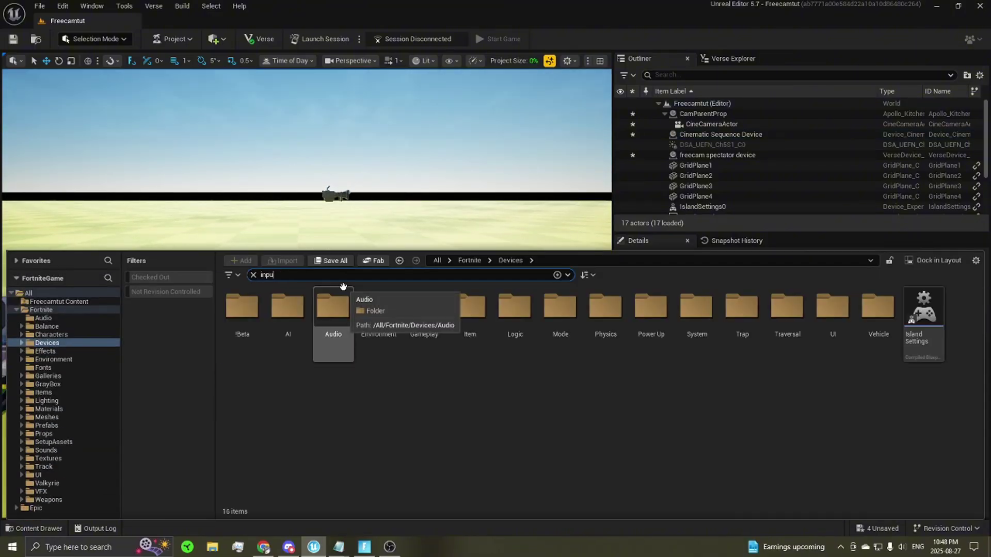
{"action": "type", "text": "t"}
{"action": "left_click_drag", "start_coordinate": [241, 308], "coordinate": [322, 367]}
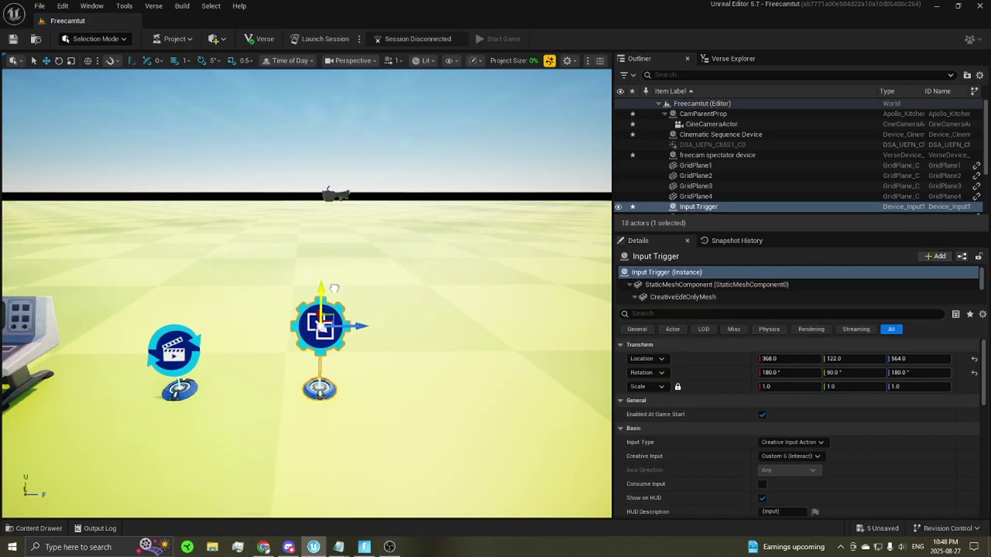
{"action": "left_click_drag", "start_coordinate": [334, 287], "coordinate": [333, 290]}
Step: Set the Input Trigger's Registered Player Behavior to Require Registered
{"action": "scroll", "coordinate": [735, 396], "scroll_direction": "down", "scroll_amount": 2}
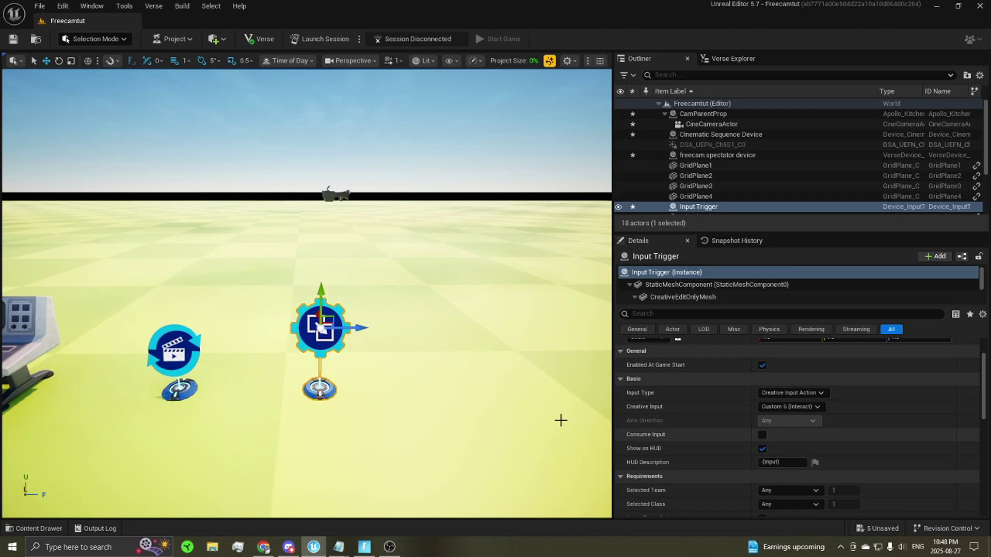
{"action": "scroll", "coordinate": [712, 392], "scroll_direction": "down", "scroll_amount": 2}
{"action": "scroll", "coordinate": [676, 398], "scroll_direction": "down", "scroll_amount": 1}
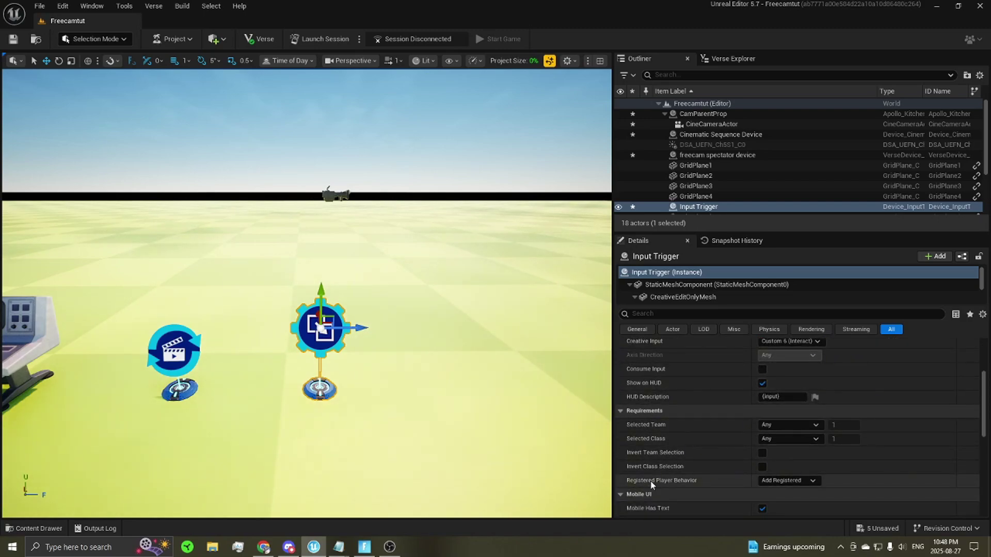
{"action": "left_click", "coordinate": [793, 480]}
{"action": "left_click", "coordinate": [787, 501]}
Step: Set the Input Trigger's Creative Input to Custom 8 (Left/Right) and its Axis Direction to Negative
{"action": "scroll", "coordinate": [890, 475], "scroll_direction": "up", "scroll_amount": 2}
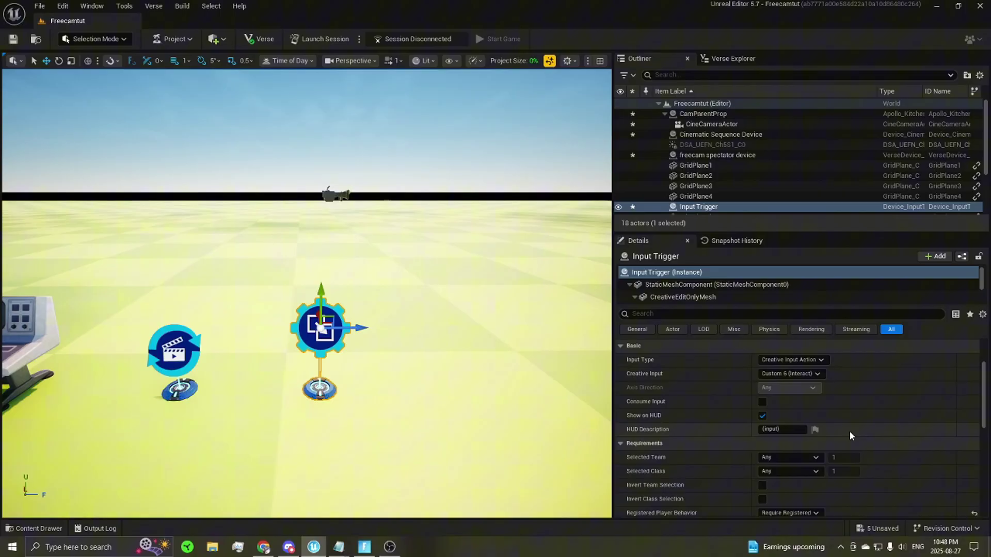
{"action": "scroll", "coordinate": [849, 431], "scroll_direction": "up", "scroll_amount": 1}
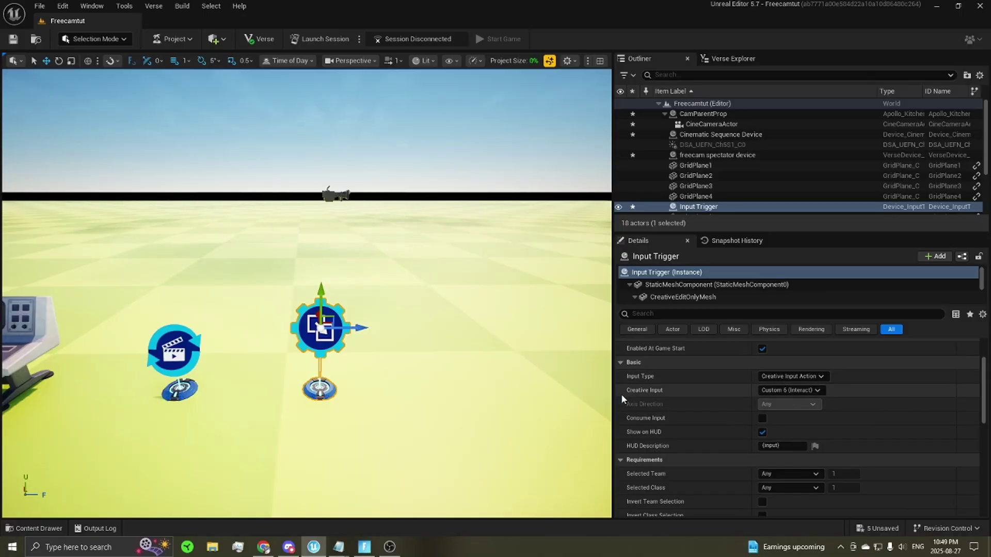
{"action": "left_click", "coordinate": [775, 390]}
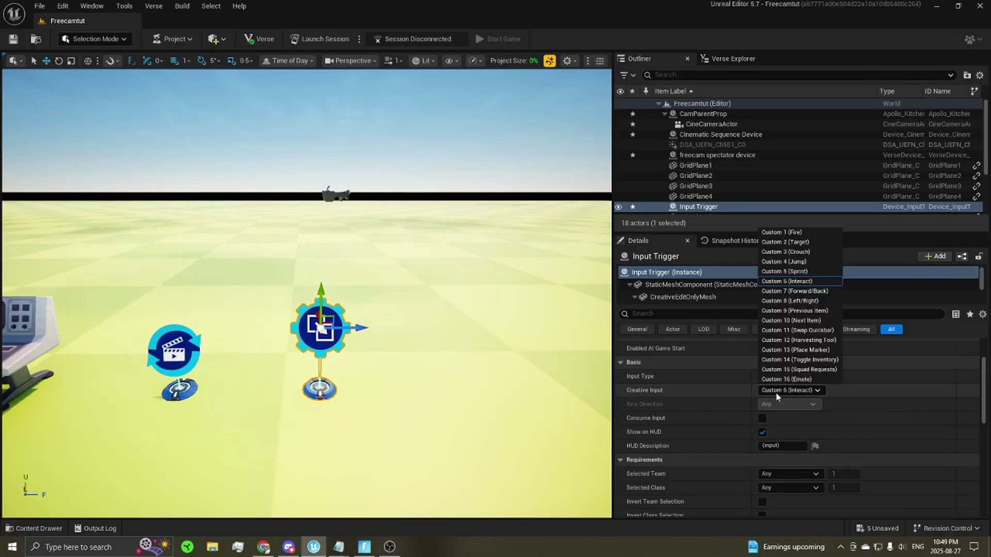
{"action": "left_click", "coordinate": [799, 301]}
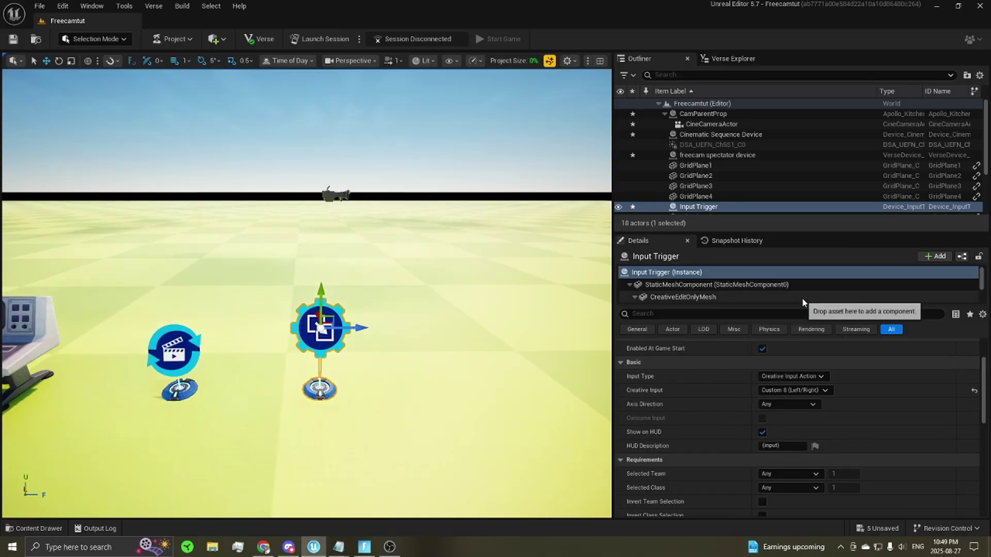
{"action": "left_click", "coordinate": [774, 404]}
{"action": "left_click", "coordinate": [772, 431]}
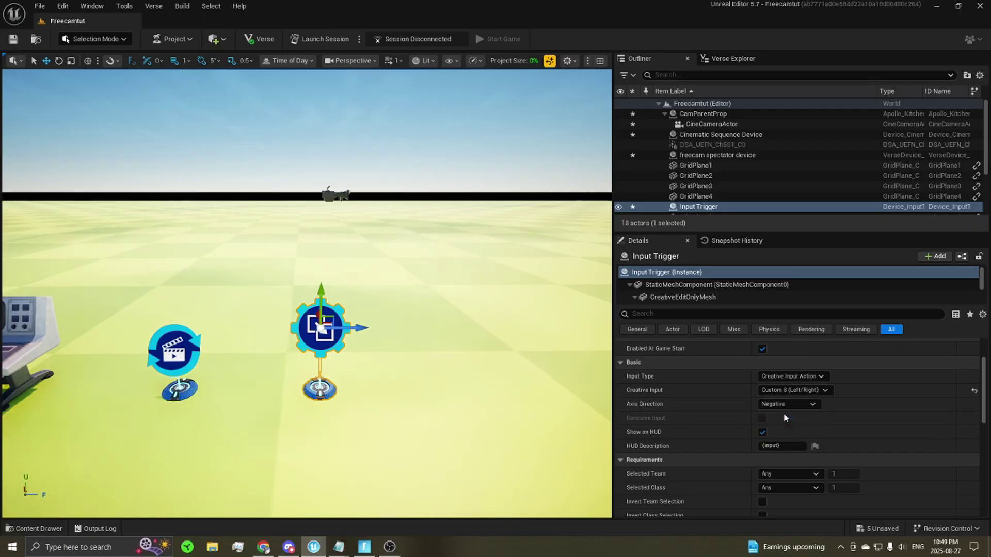
Step: Duplicate the Input Trigger beside the original and set the copy's Axis Direction to Positive
{"action": "key", "text": "Right"}
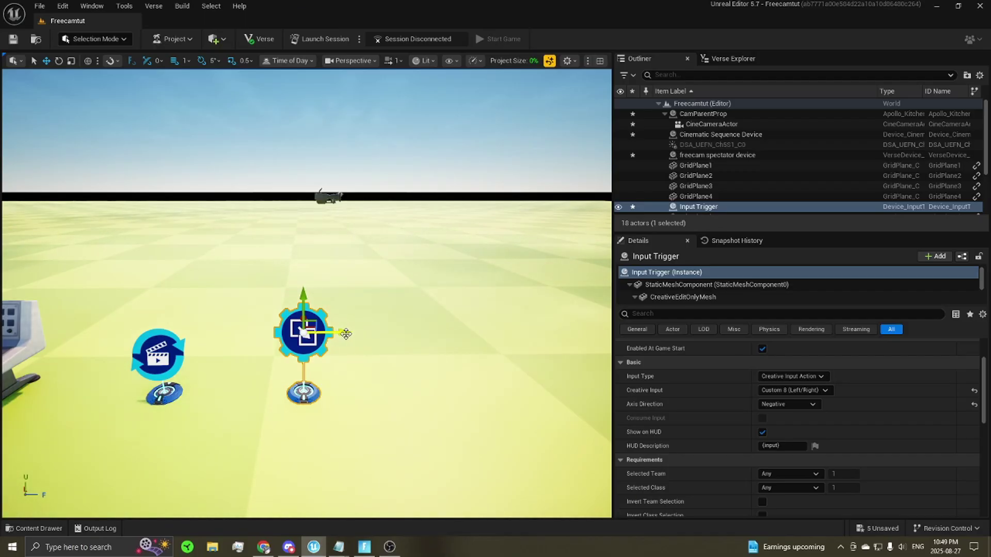
{"action": "left_click_drag", "start_coordinate": [341, 331], "coordinate": [427, 330], "text": "alt"}
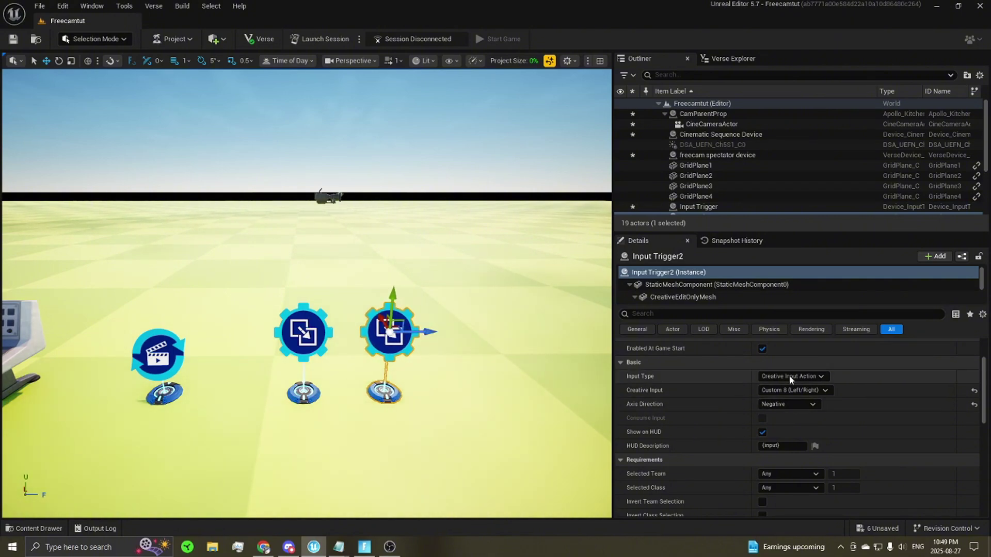
{"action": "left_click", "coordinate": [788, 404]}
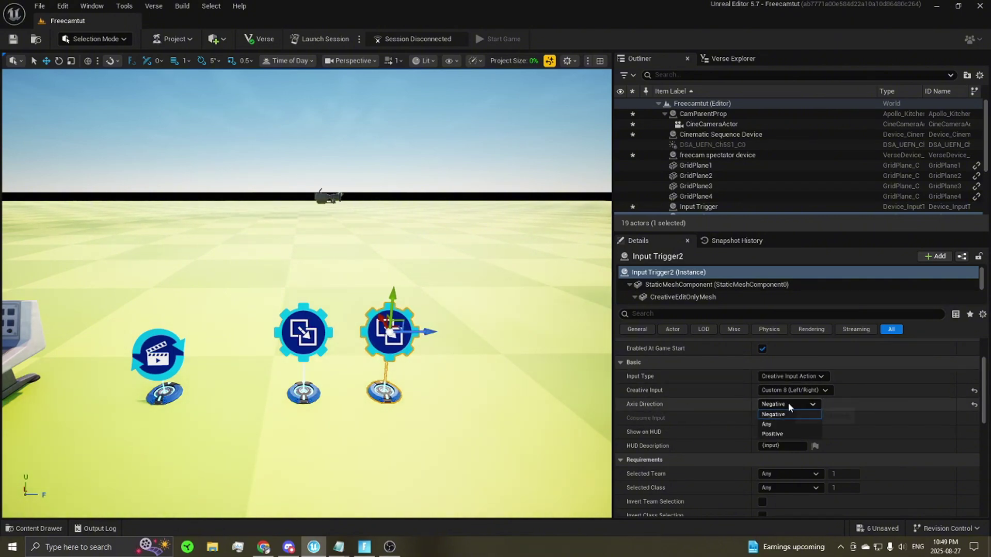
{"action": "left_click", "coordinate": [777, 436]}
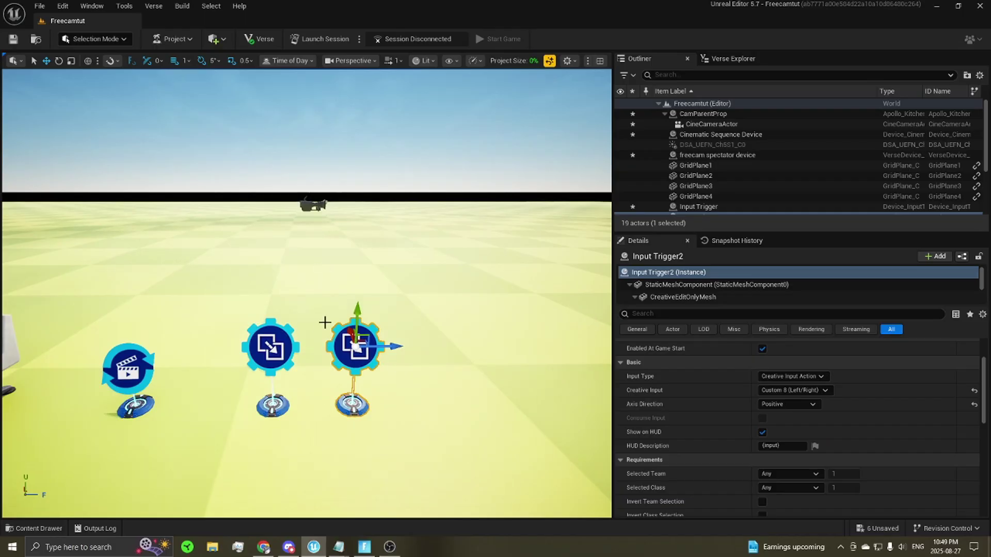
Step: Duplicate the second Input Trigger along the row and set the copy's Creative Input to Custom 7 (Forward/Back)
{"action": "scroll", "coordinate": [372, 339], "scroll_direction": "down", "scroll_amount": 2}
{"action": "middle_click_drag", "start_coordinate": [436, 305], "coordinate": [453, 336]}
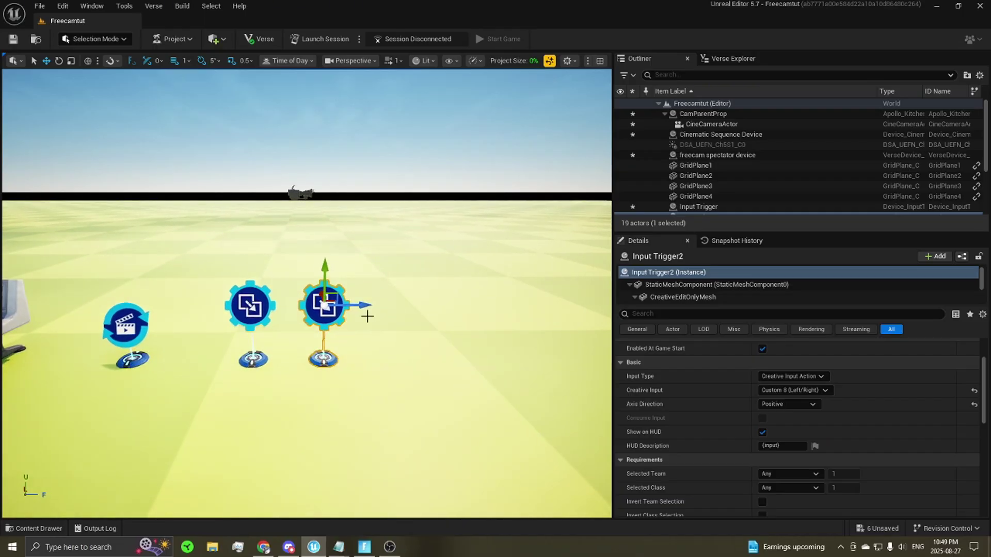
{"action": "middle_click_drag", "start_coordinate": [411, 270], "coordinate": [430, 246]}
{"action": "left_click_drag", "start_coordinate": [339, 330], "coordinate": [409, 327], "text": "alt"}
{"action": "left_click", "coordinate": [775, 392]}
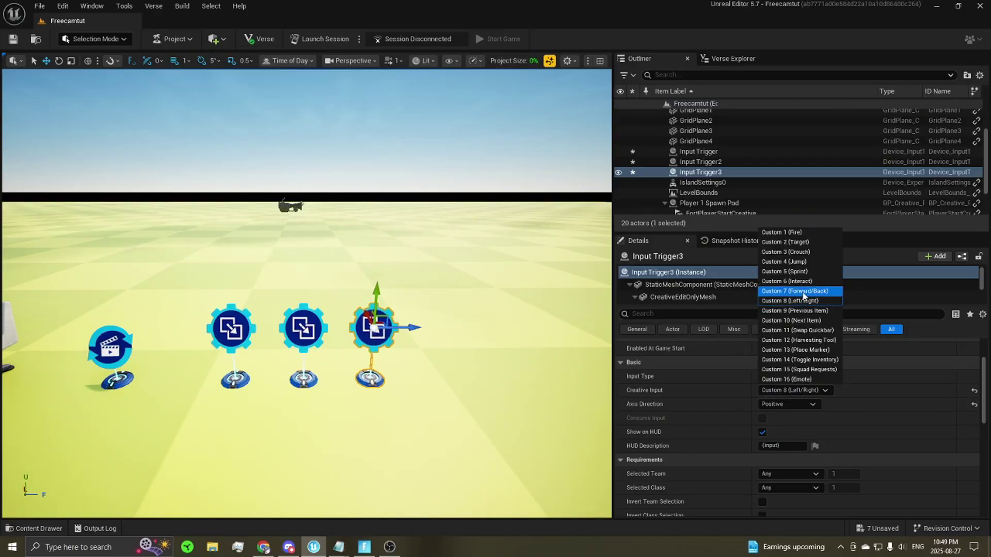
{"action": "left_click", "coordinate": [779, 293]}
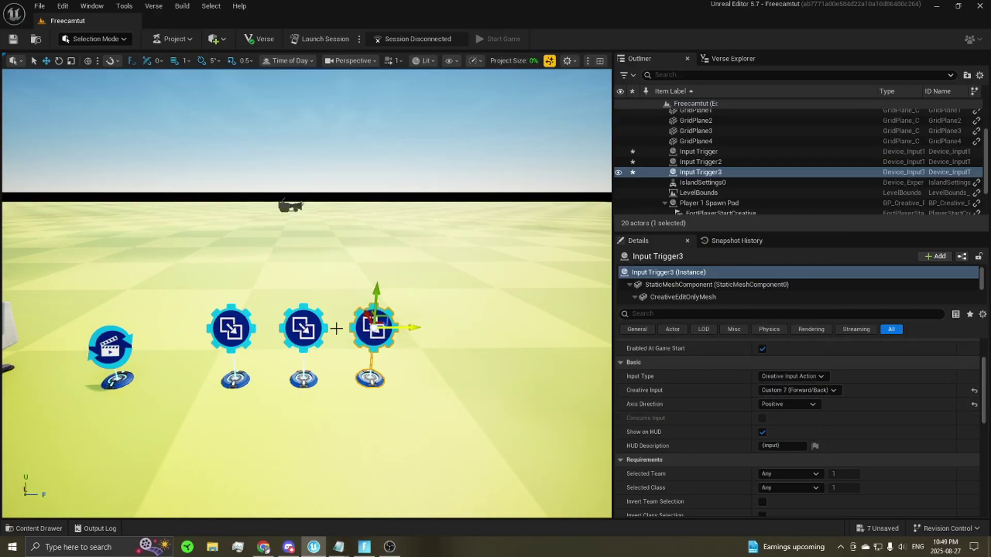
Step: Duplicate the Forward/Back Input Trigger along the row and set the copy's Axis Direction to Negative
{"action": "left_click_drag", "start_coordinate": [415, 331], "coordinate": [484, 328], "text": "alt"}
{"action": "middle_click_drag", "start_coordinate": [340, 261], "coordinate": [398, 265]}
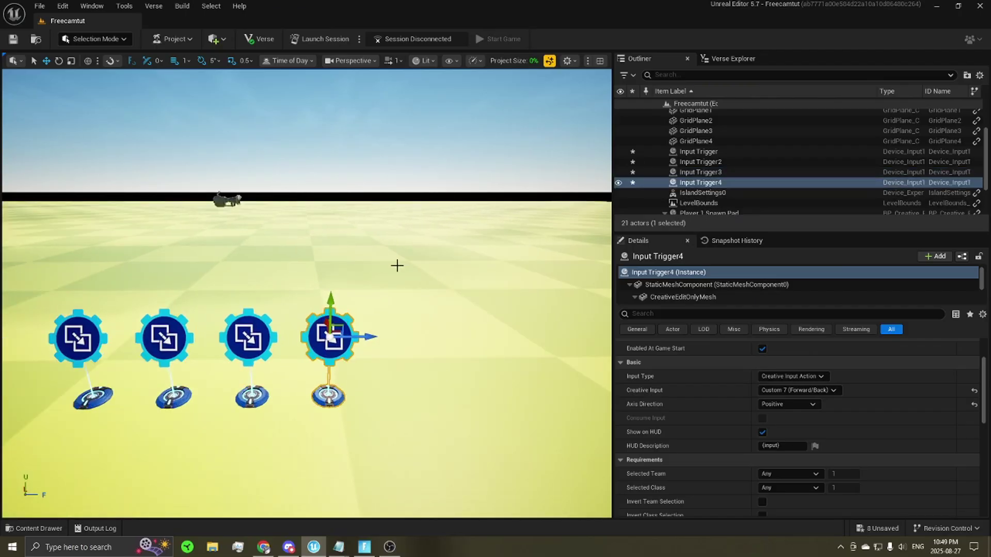
{"action": "left_click", "coordinate": [774, 404]}
{"action": "left_click", "coordinate": [772, 415]}
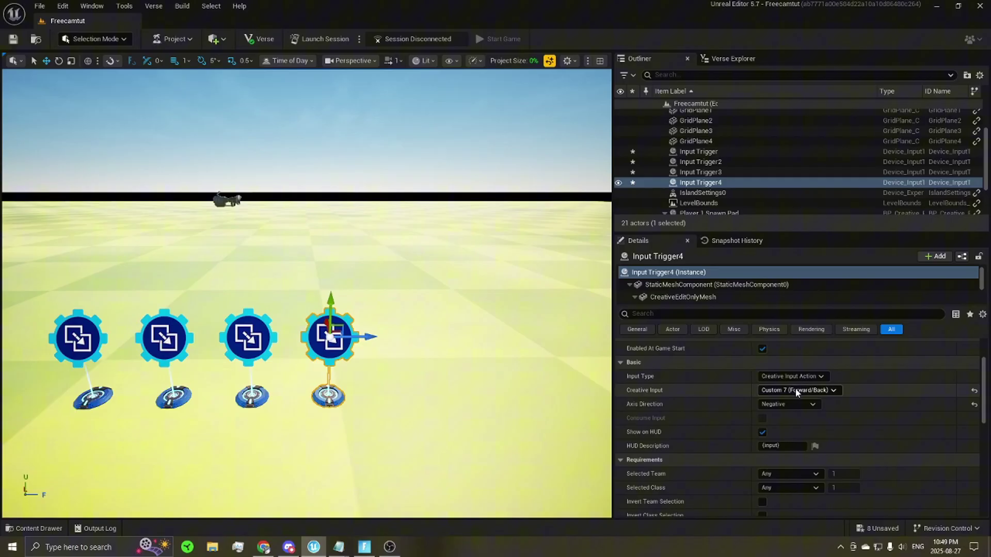
Step: Duplicate the fourth Input Trigger along the row and set the copy's Input Type to Standard Action with Standard Input Sprint
{"action": "scroll", "coordinate": [436, 270], "scroll_direction": "down", "scroll_amount": 2}
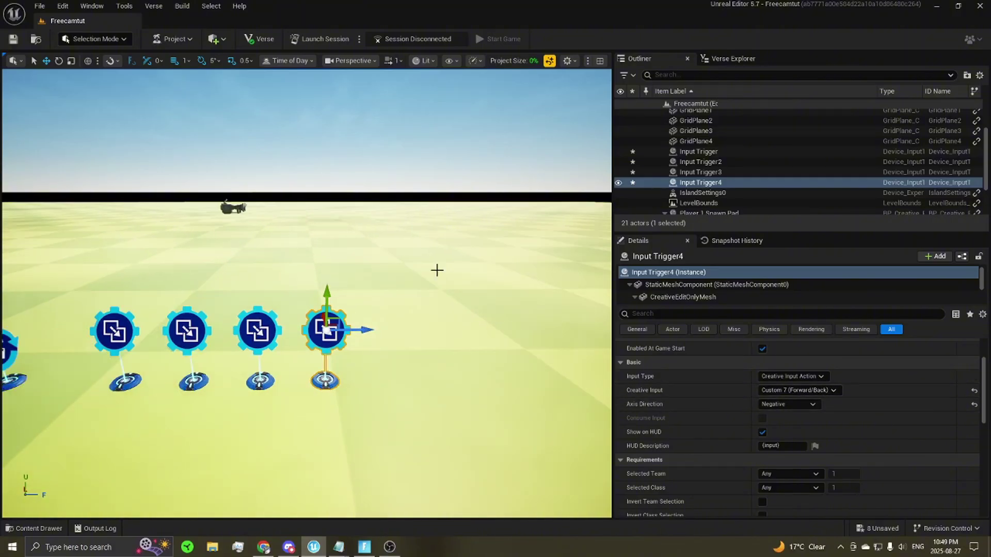
{"action": "scroll", "coordinate": [408, 279], "scroll_direction": "down", "scroll_amount": 2}
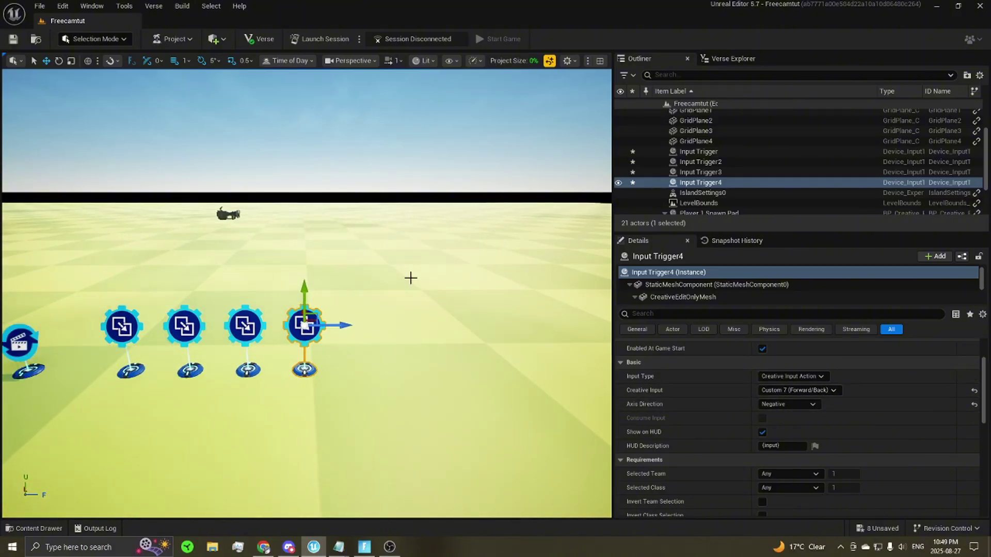
{"action": "left_click_drag", "start_coordinate": [346, 331], "coordinate": [414, 326], "text": "alt"}
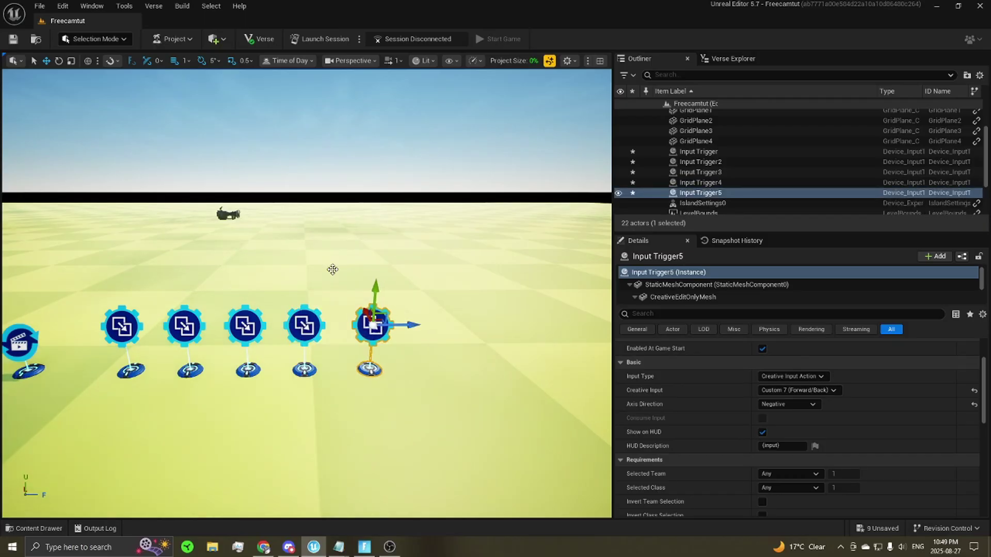
{"action": "left_click", "coordinate": [785, 376]}
{"action": "left_click", "coordinate": [785, 396]}
{"action": "left_click", "coordinate": [787, 391]}
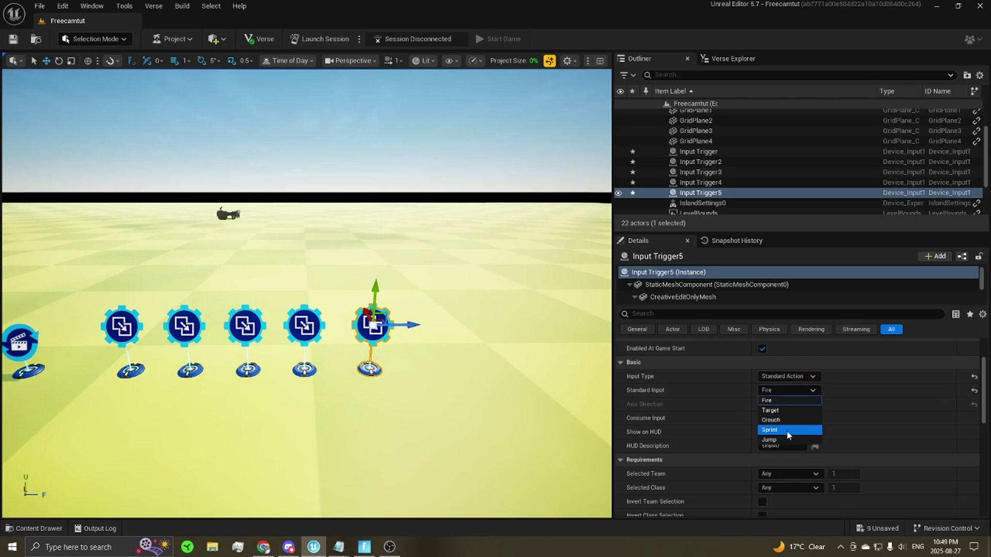
{"action": "left_click", "coordinate": [785, 429]}
Step: Duplicate the Sprint Input Trigger along the row, set the copy's Standard Input to Jump, and deselect it
{"action": "mouse_move", "coordinate": [233, 336]}
{"action": "right_mouse_down"}
{"action": "mouse_move", "coordinate": [305, 296]}
{"action": "mouse_move", "coordinate": [232, 336]}
{"action": "right_mouse_up"}
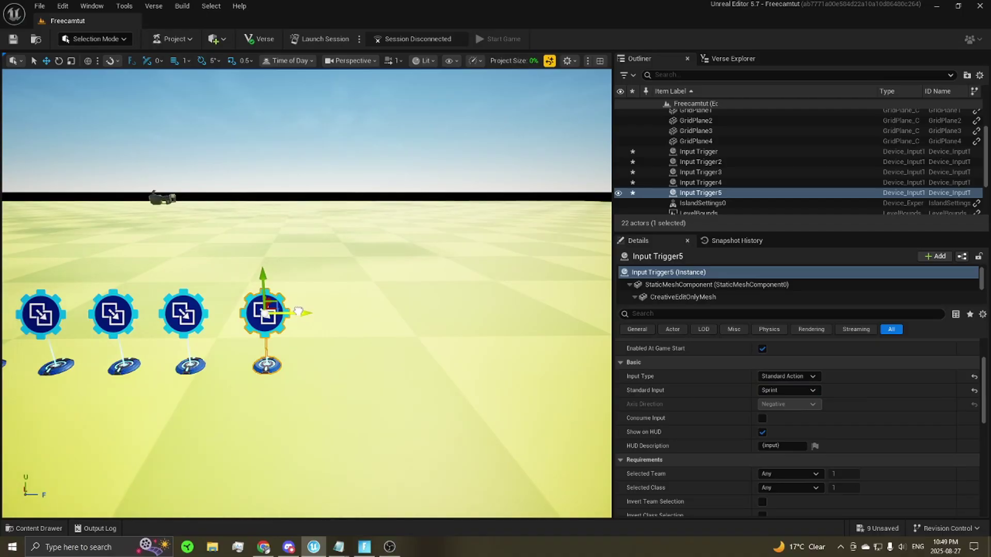
{"action": "left_click_drag", "start_coordinate": [298, 312], "coordinate": [372, 312], "text": "alt"}
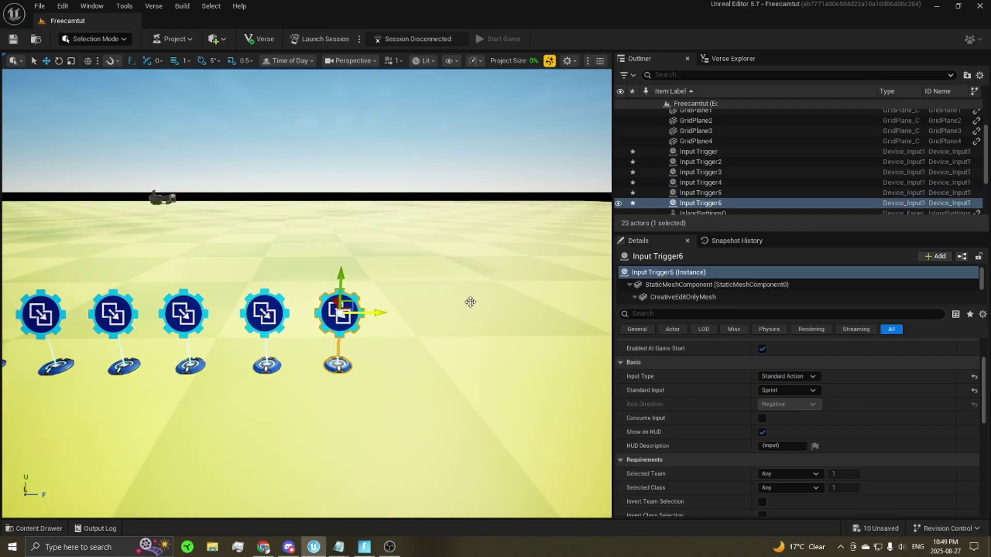
{"action": "left_click", "coordinate": [767, 391]}
{"action": "left_click", "coordinate": [786, 441]}
{"action": "right_click_drag", "start_coordinate": [346, 183], "coordinate": [346, 183]}
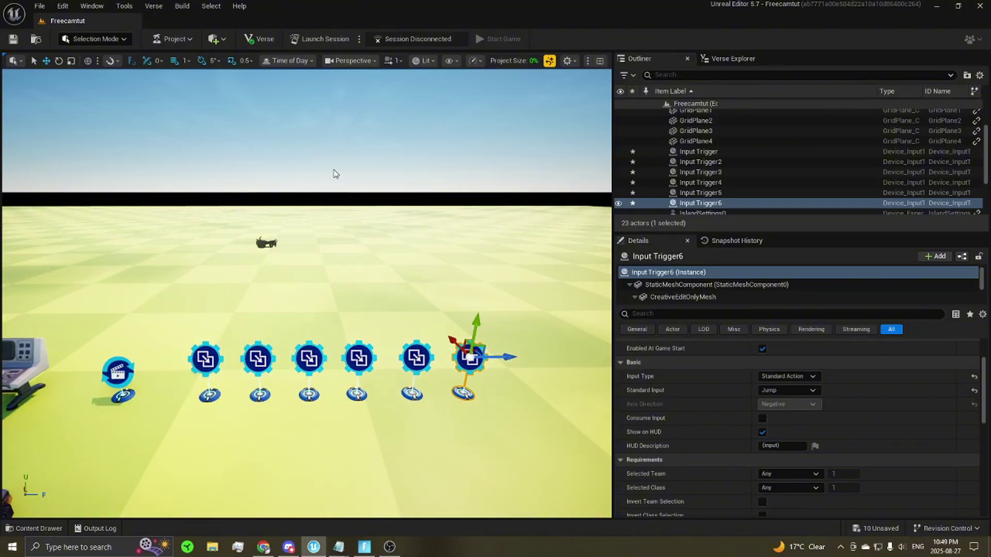
{"action": "left_click", "coordinate": [335, 173]}
Step: Search the Fortnite devices for "butto" and place a Button device past the end of the Input Trigger row
{"action": "right_click_drag", "start_coordinate": [263, 265], "coordinate": [263, 265]}
{"action": "right_click_drag", "start_coordinate": [83, 282], "coordinate": [83, 282]}
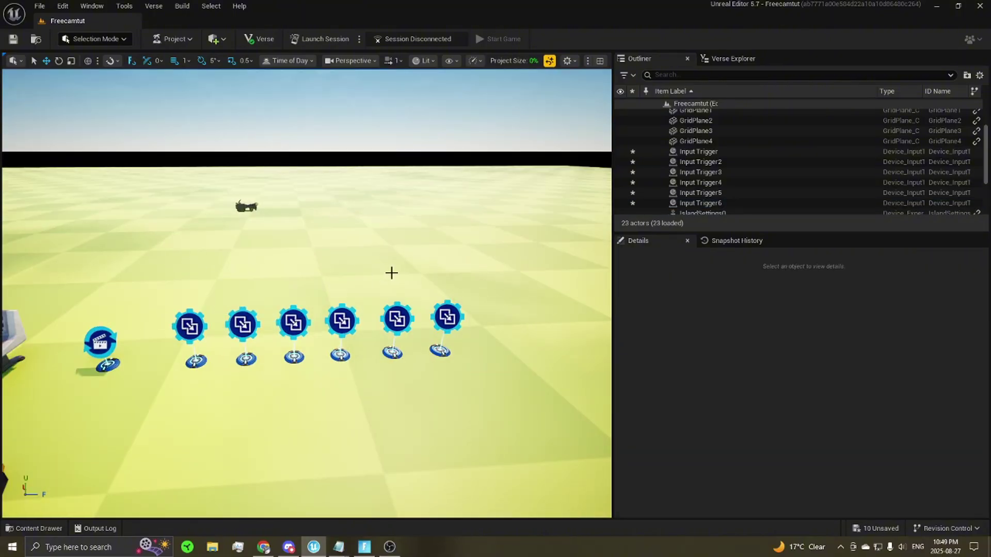
{"action": "right_click_drag", "start_coordinate": [356, 270], "coordinate": [356, 270]}
{"action": "key", "text": "ctrl+space"}
{"action": "key", "text": "BackSpace"}
{"action": "type", "text": "u"}
{"action": "key", "text": "BackSpace"}
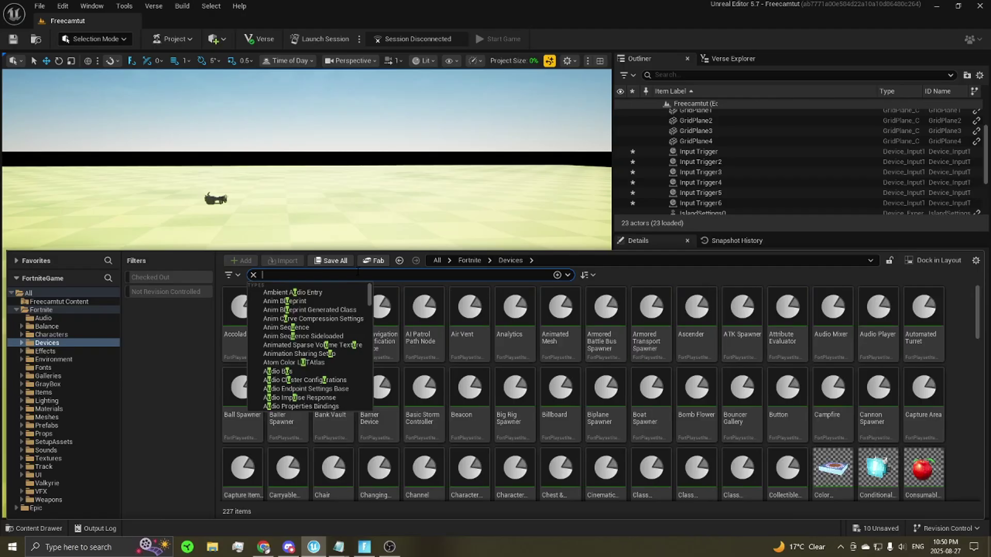
{"action": "type", "text": "butto"}
{"action": "left_click_drag", "start_coordinate": [241, 296], "coordinate": [440, 291]}
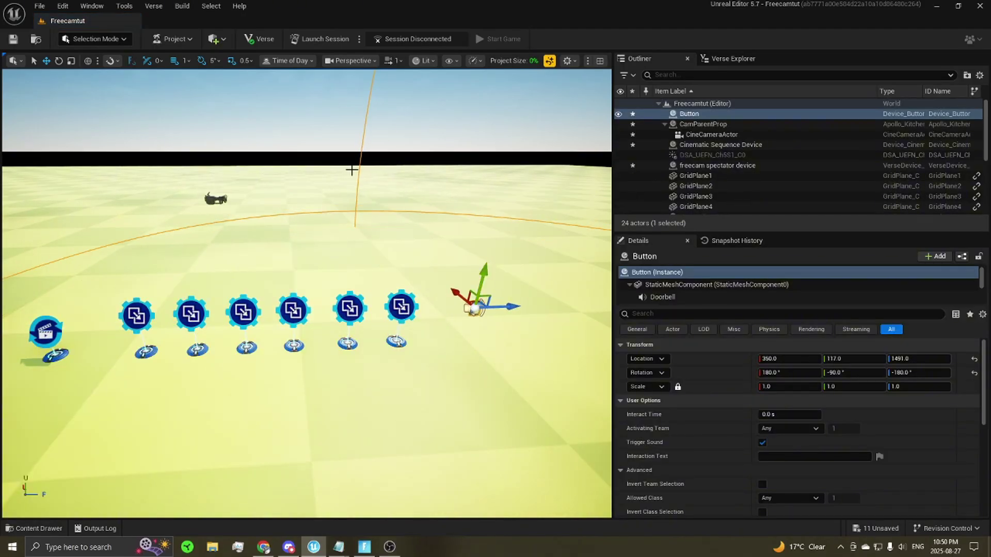
Step: Select the freecam spectator device and assign the Cinematic Sequence Device to its Cinematic property
{"action": "right_click_drag", "start_coordinate": [358, 197], "coordinate": [358, 196]}
{"action": "right_click_drag", "start_coordinate": [187, 213], "coordinate": [188, 213]}
{"action": "left_click", "coordinate": [237, 138]}
{"action": "right_click_drag", "start_coordinate": [237, 137], "coordinate": [237, 137]}
{"action": "left_click_drag", "start_coordinate": [185, 191], "coordinate": [184, 185]}
{"action": "left_click", "coordinate": [284, 315]}
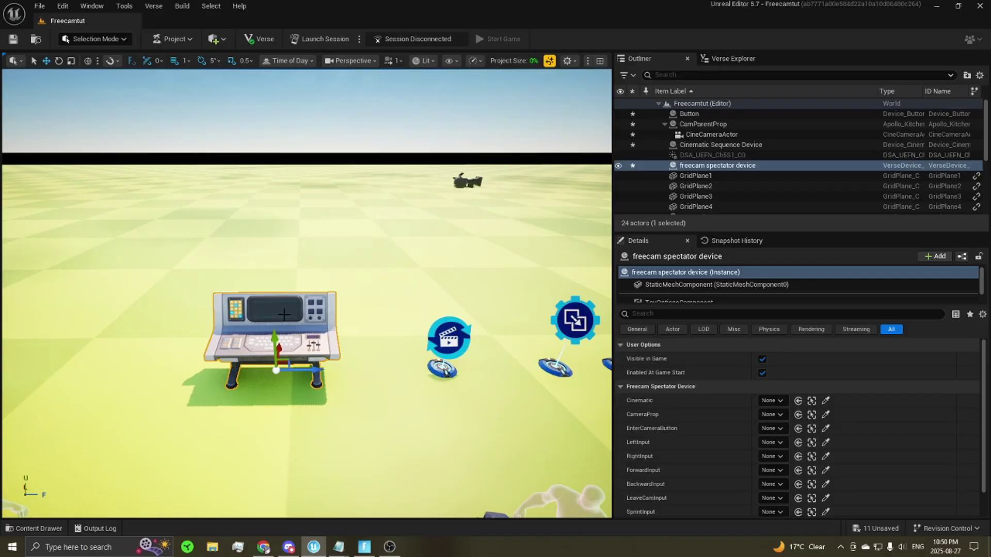
{"action": "scroll", "coordinate": [698, 427], "scroll_direction": "down", "scroll_amount": 2}
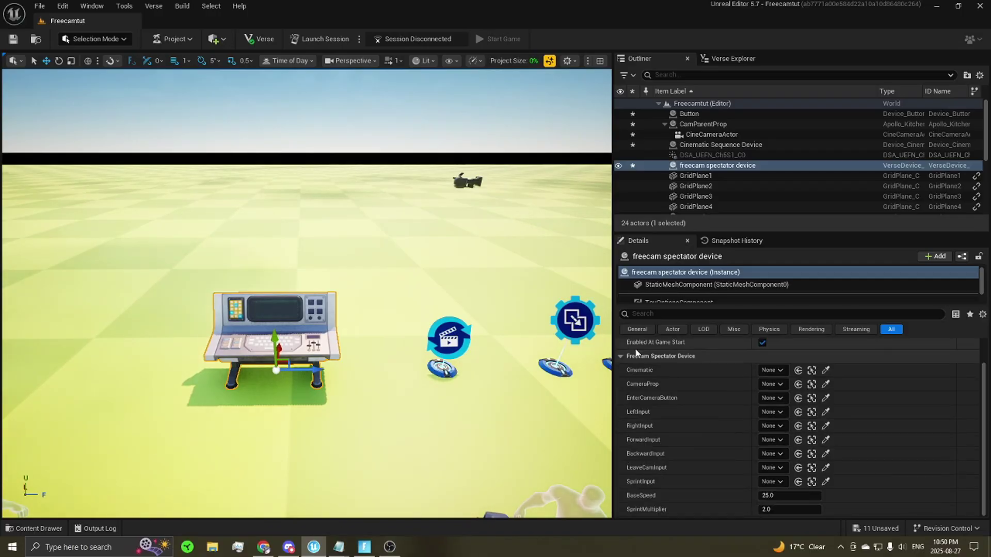
{"action": "left_click", "coordinate": [772, 370]}
{"action": "left_click", "coordinate": [827, 251]}
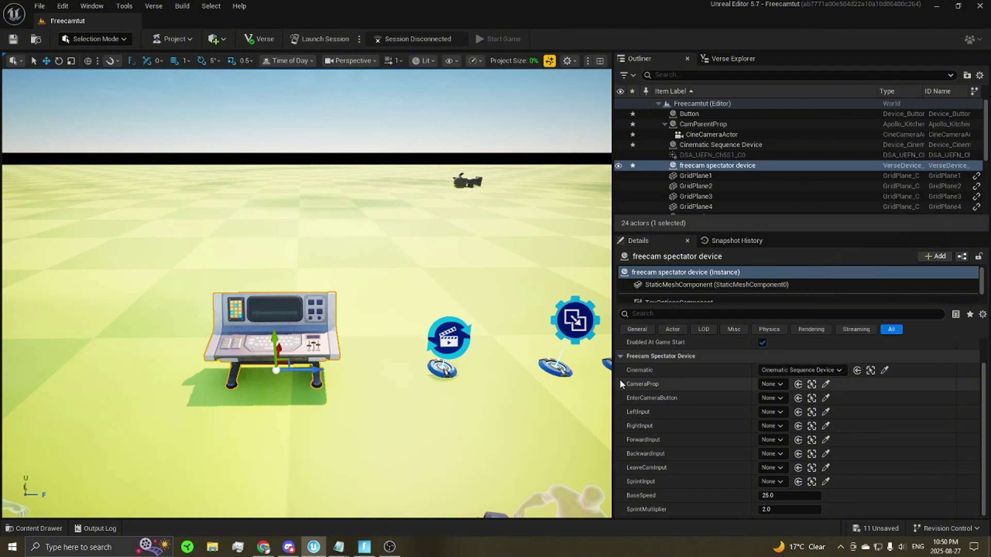
Step: Assign CamParentProp as the freecam spectator device's CameraProp and Button as its EnterCameraButton
{"action": "left_click", "coordinate": [770, 384]}
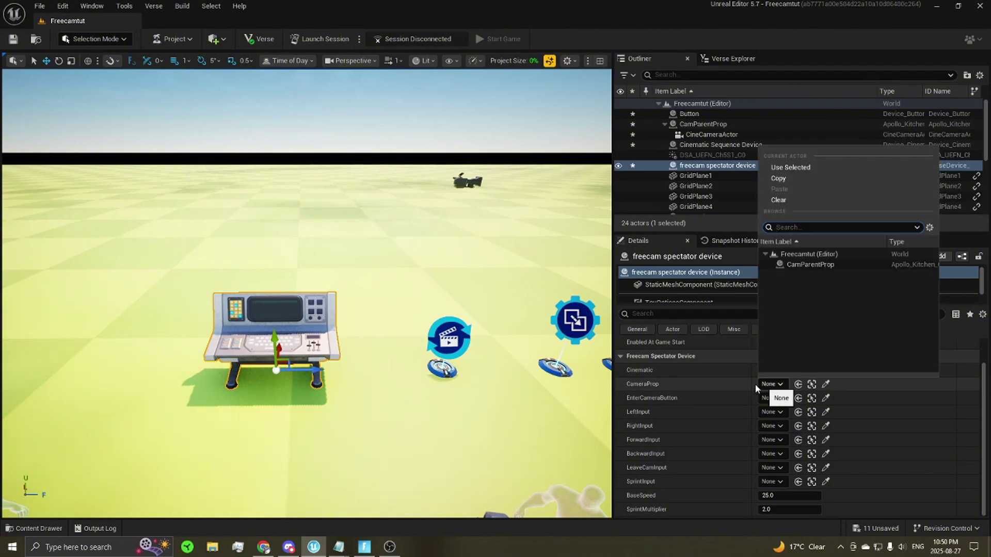
{"action": "left_click", "coordinate": [803, 265]}
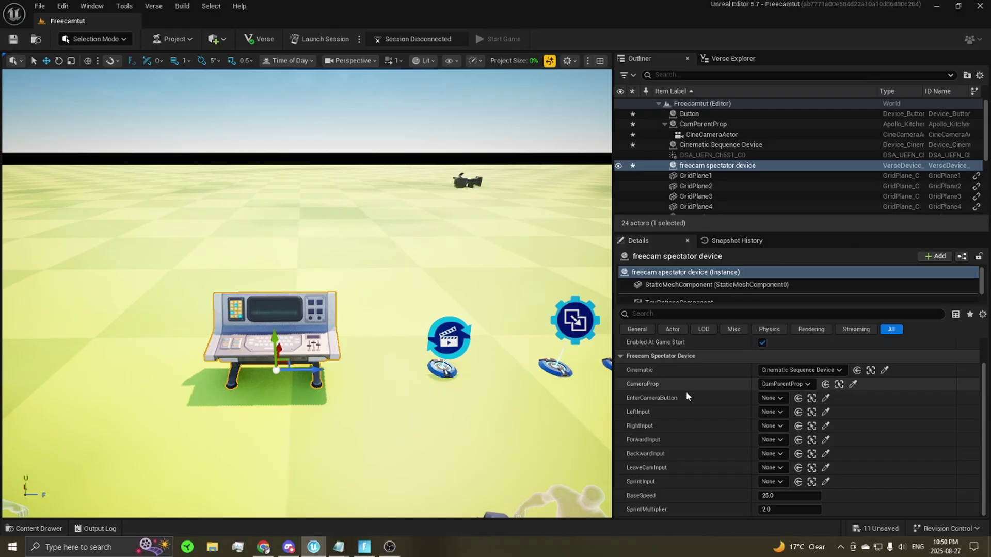
{"action": "left_click", "coordinate": [762, 400]}
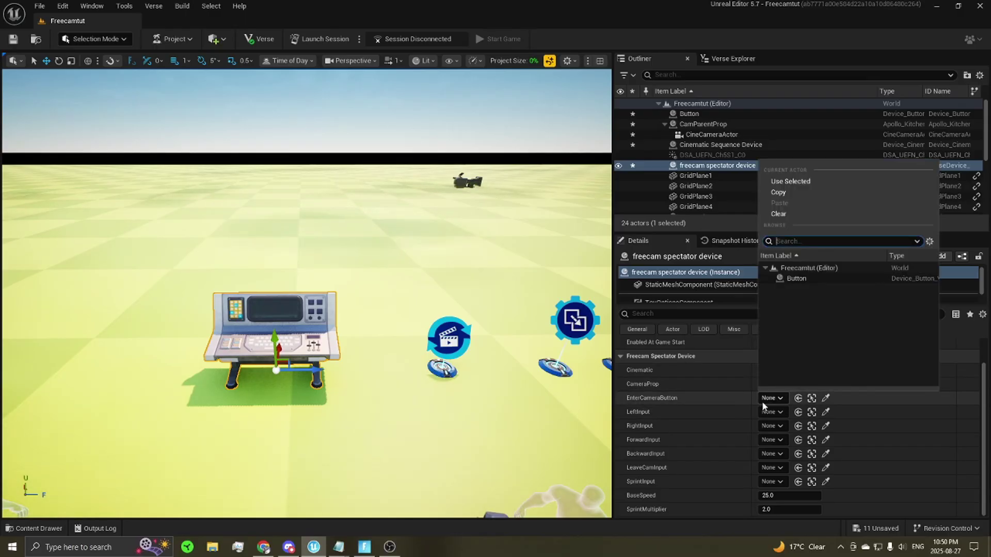
{"action": "left_click", "coordinate": [805, 281]}
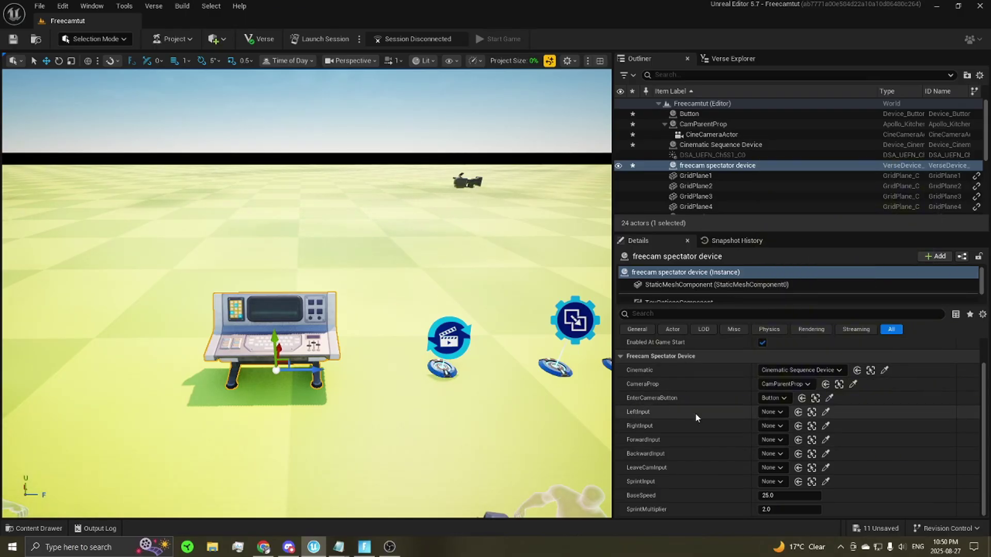
Step: Assign Input Trigger as the freecam spectator device's LeftInput and Input Trigger2 as its RightInput
{"action": "left_click", "coordinate": [766, 410]}
{"action": "left_click", "coordinate": [809, 292]}
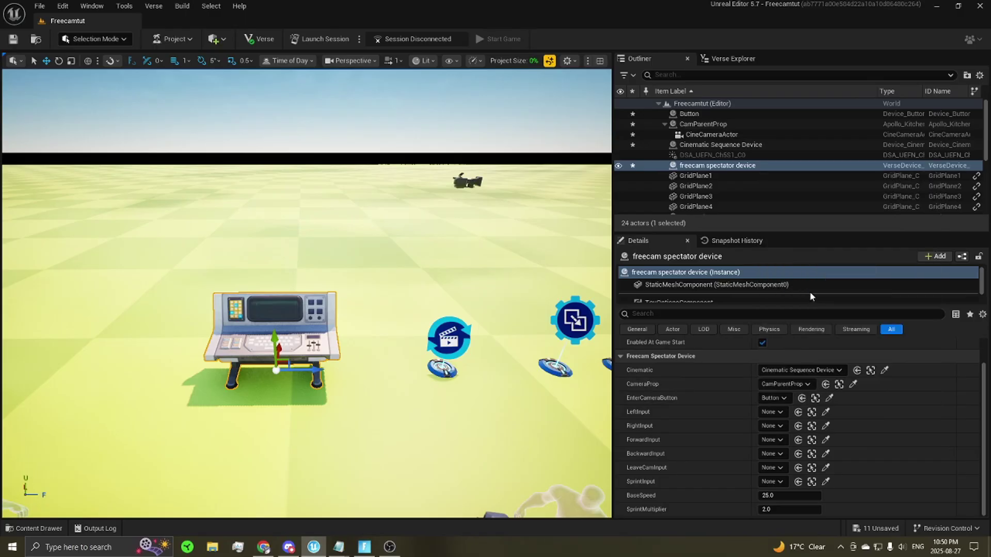
{"action": "left_click", "coordinate": [779, 427]}
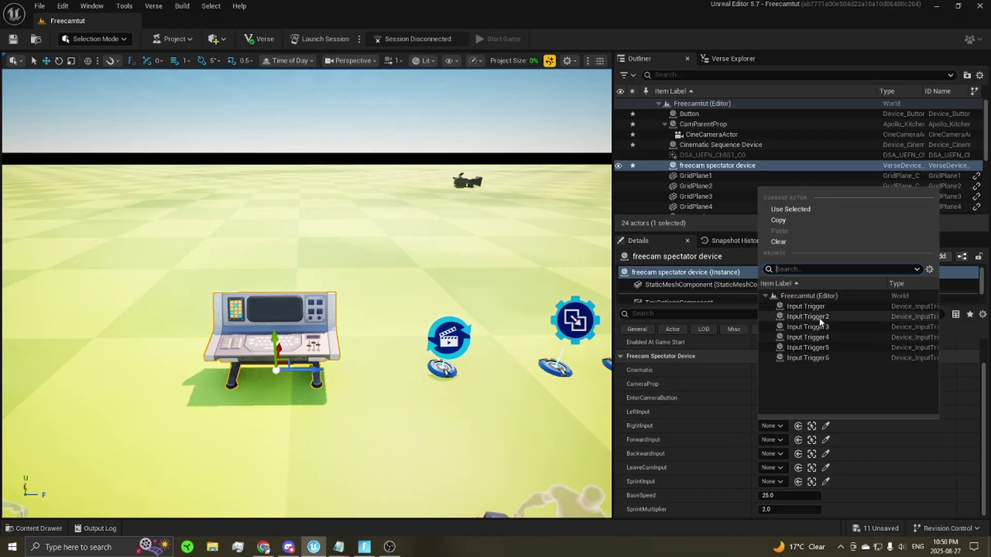
{"action": "left_click", "coordinate": [815, 316]}
Step: Set the freecam spectator device's ForwardInput to Input Trigger3 and its BackwardInput to Input Trigger4
{"action": "left_click", "coordinate": [773, 440]}
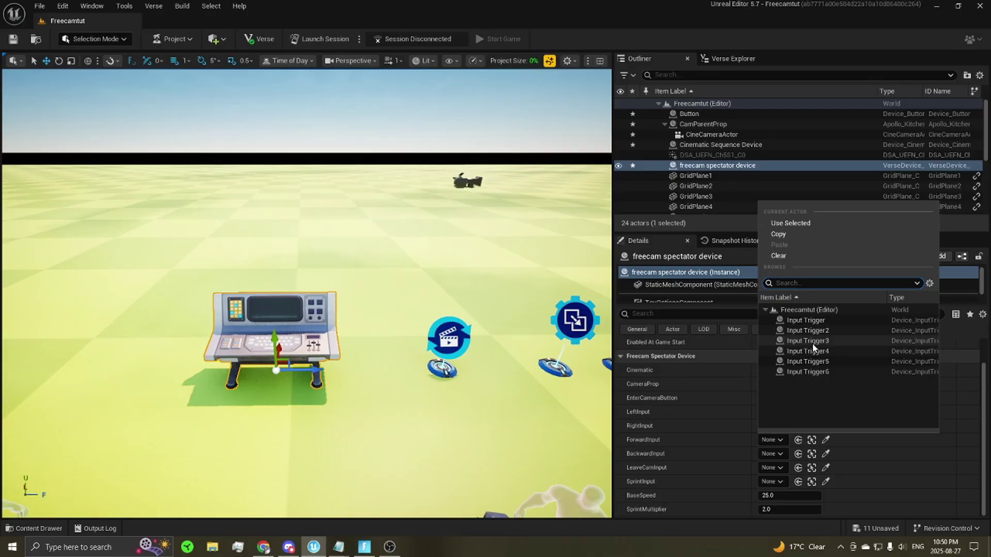
{"action": "left_click", "coordinate": [815, 341]}
{"action": "left_click", "coordinate": [770, 454]}
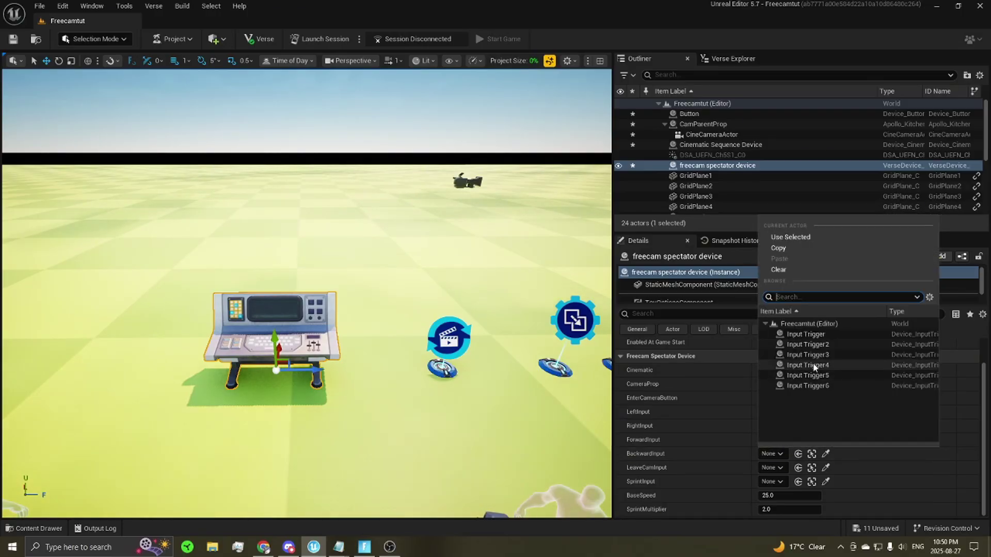
{"action": "left_click", "coordinate": [814, 365]}
Step: Set the freecam spectator device's LeaveCamInput to Input Trigger6 and its SprintInput to Input Trigger5
{"action": "left_click", "coordinate": [771, 468]}
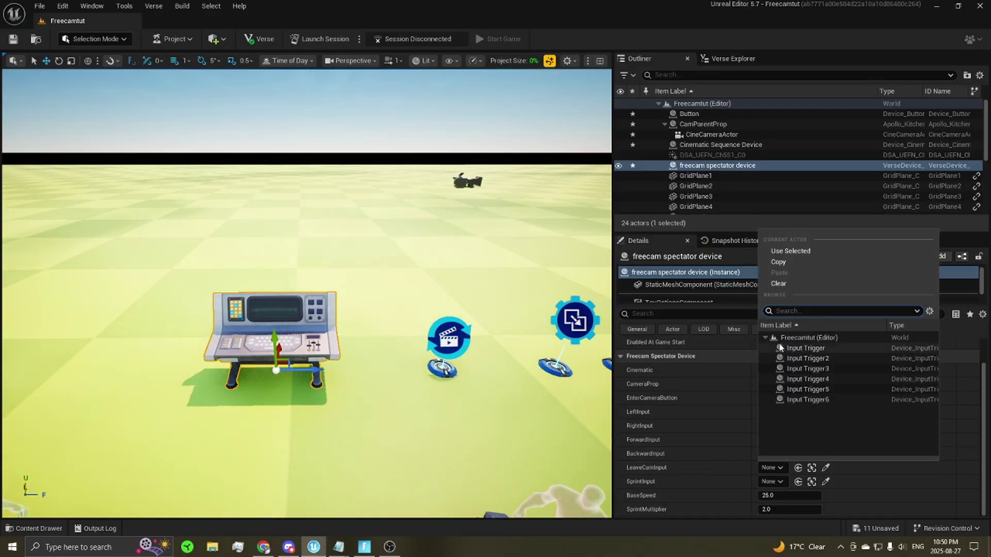
{"action": "left_click", "coordinate": [800, 400]}
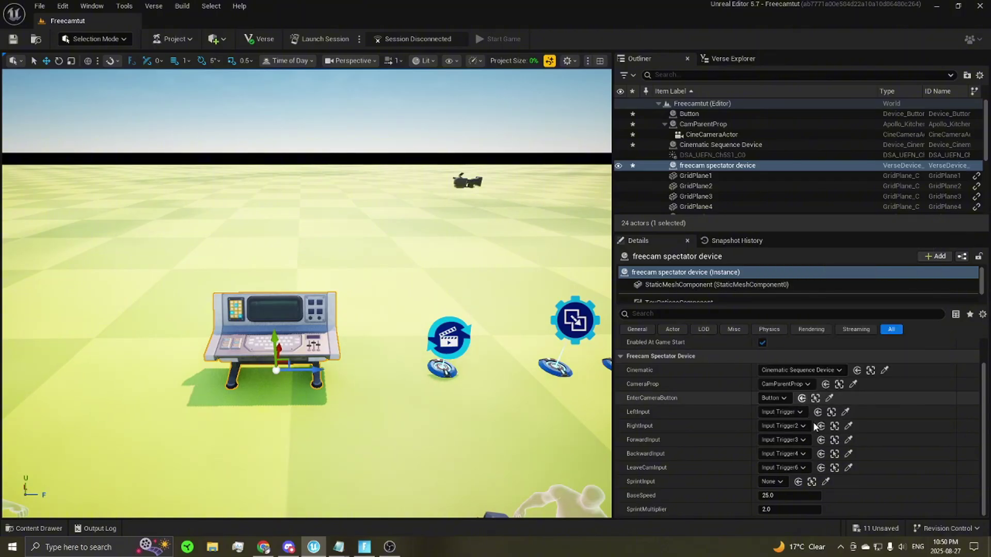
{"action": "left_click", "coordinate": [779, 480]}
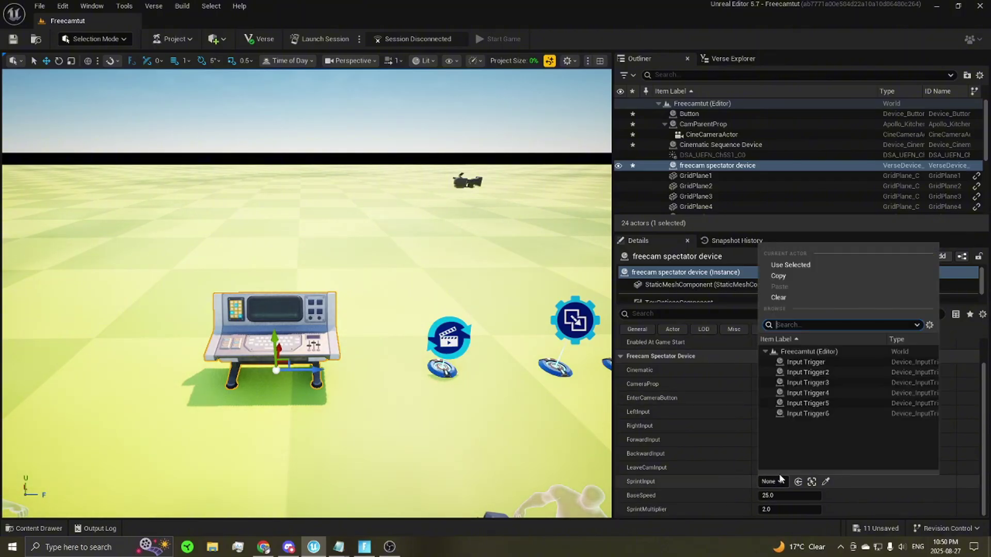
{"action": "left_click", "coordinate": [808, 403]}
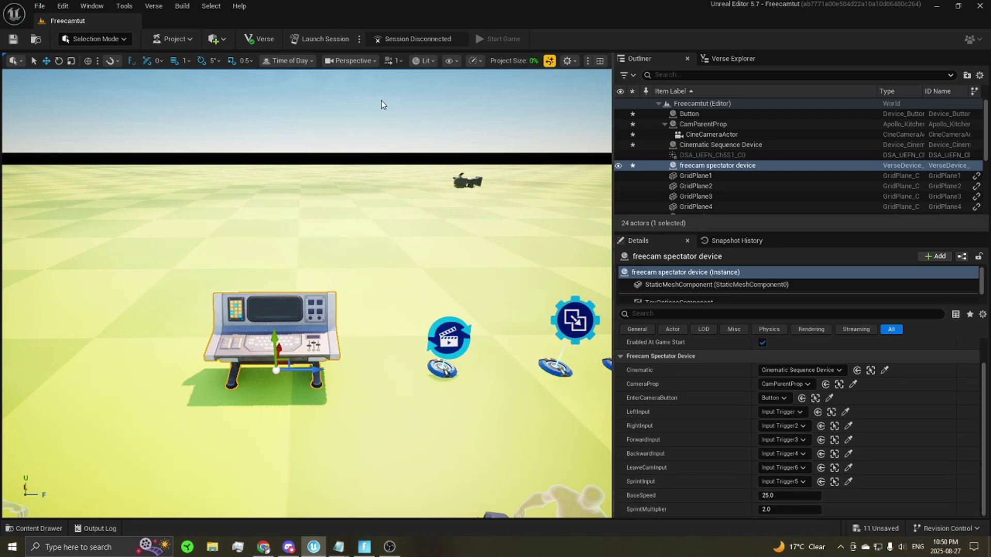
Step: Deselect the freecam spectator device and save all changes to the level
{"action": "left_click", "coordinate": [422, 137]}
{"action": "scroll", "coordinate": [434, 150], "scroll_direction": "down", "scroll_amount": 3}
{"action": "key", "text": "ctrl+s"}
{"action": "right_click_drag", "start_coordinate": [364, 152], "coordinate": [397, 149]}
{"action": "key", "text": "d"}
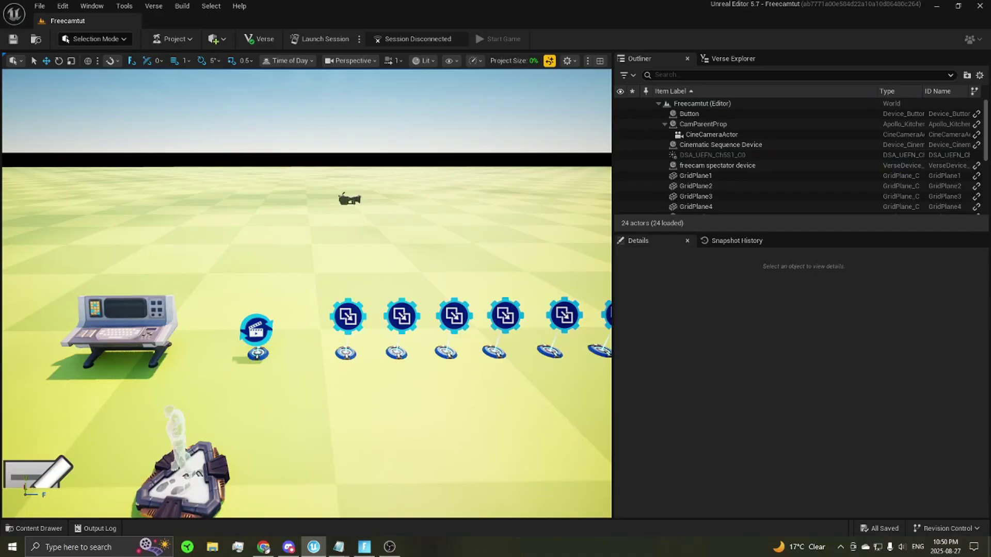
{"action": "right_click_drag", "start_coordinate": [480, 190], "coordinate": [473, 190]}
{"action": "key", "text": "s"}
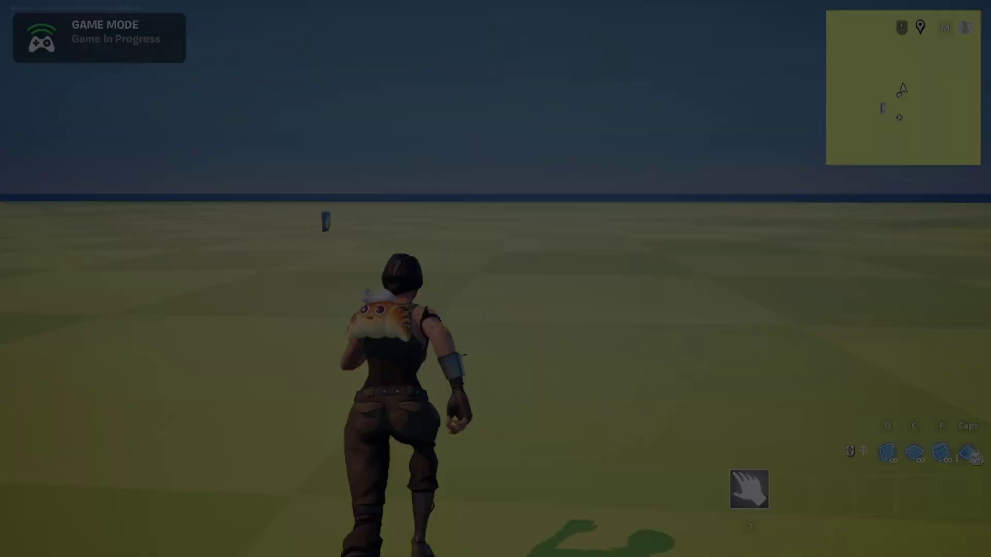
Step: Playtest the island in Fortnite: run to the button, enter the freecam and move the camera left
{"action": "key", "text": "w"}
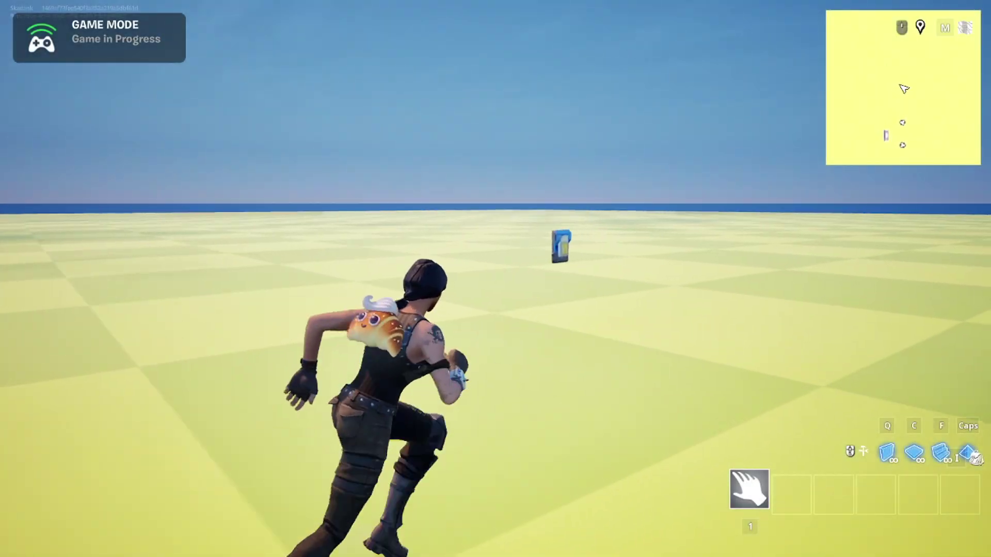
{"action": "key", "text": "Tab"}
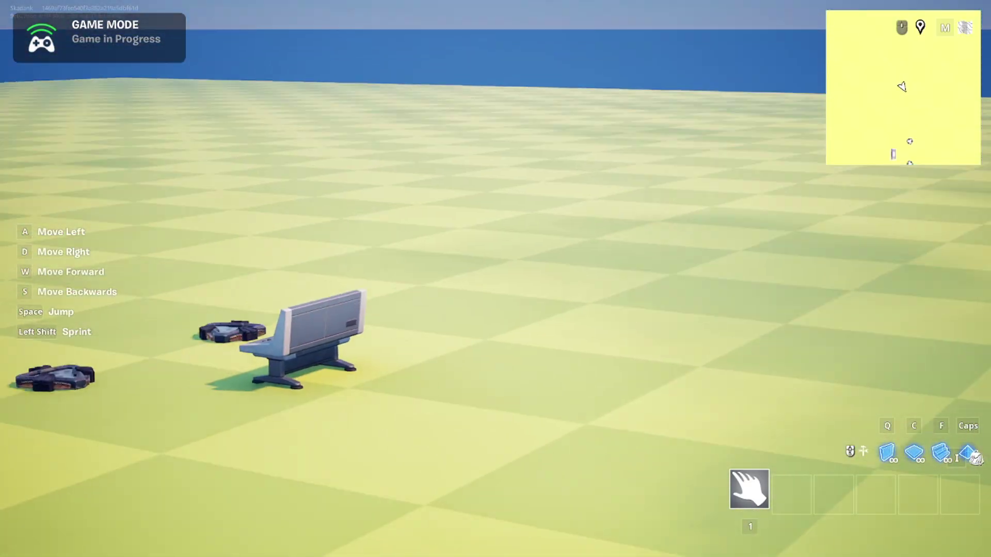
{"action": "key", "text": "a"}
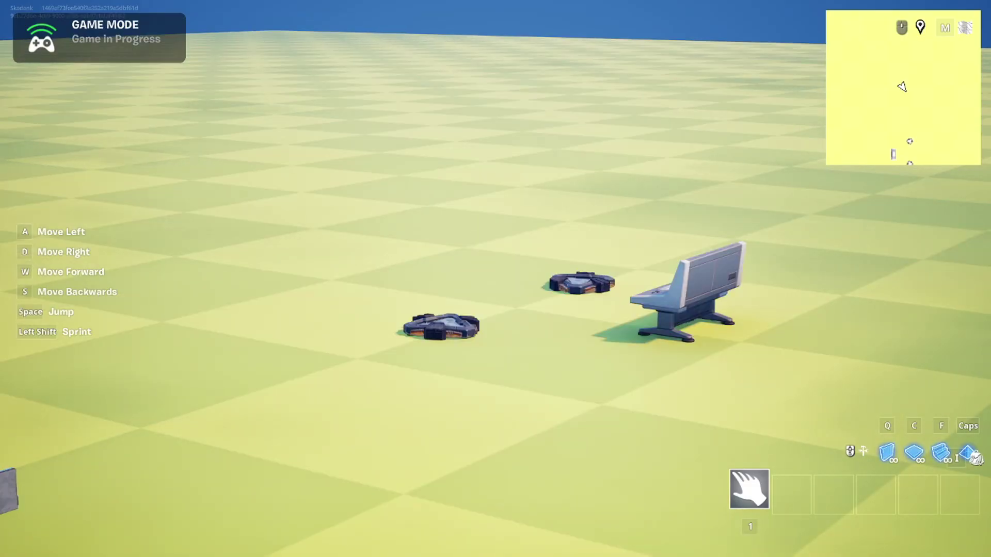